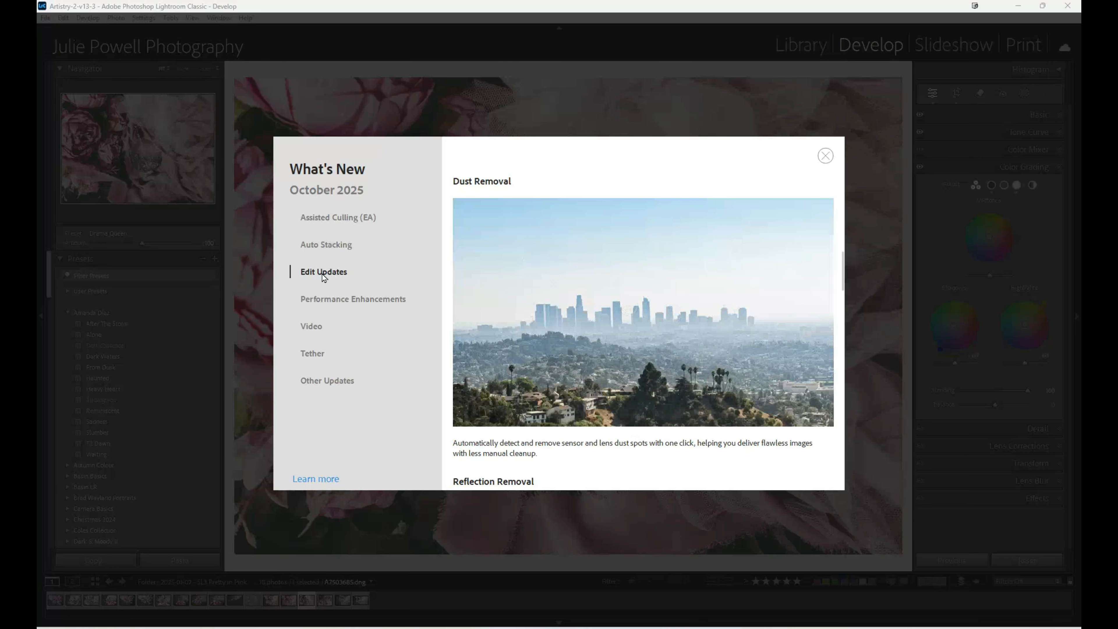
Review the October 2025 release notes from Performance Enhancements through Other Updates and close them.
click(330, 302)
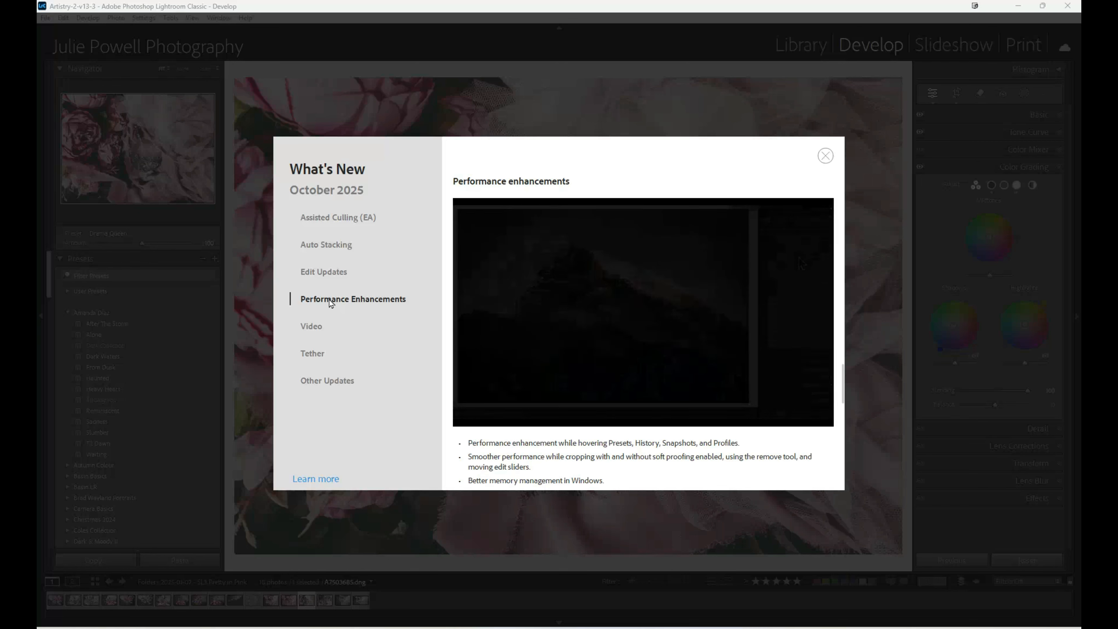
click(320, 327)
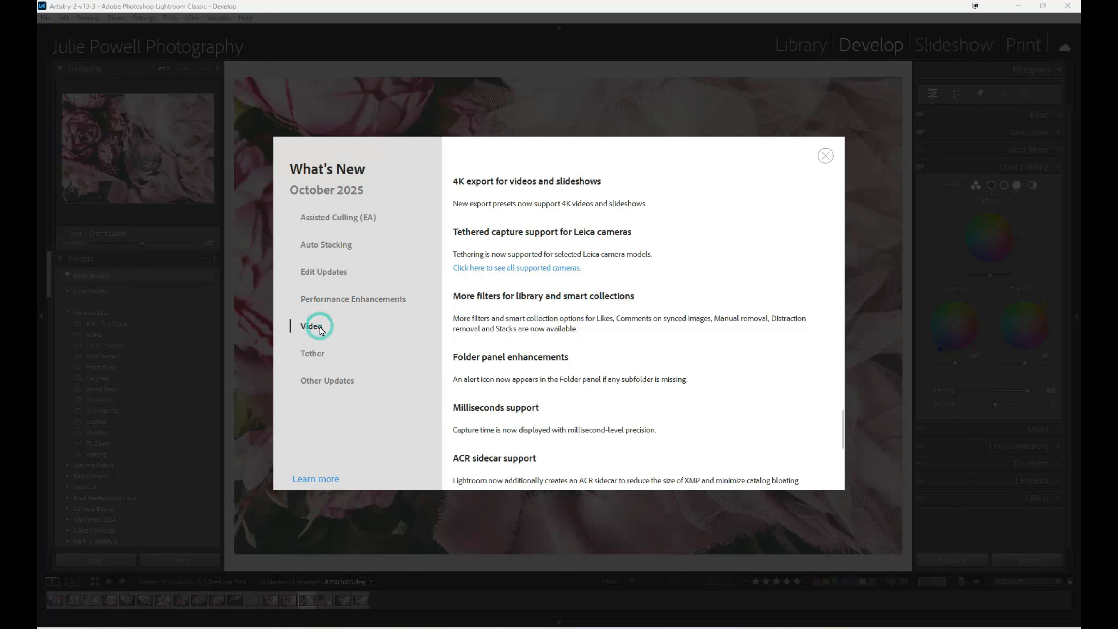
click(314, 357)
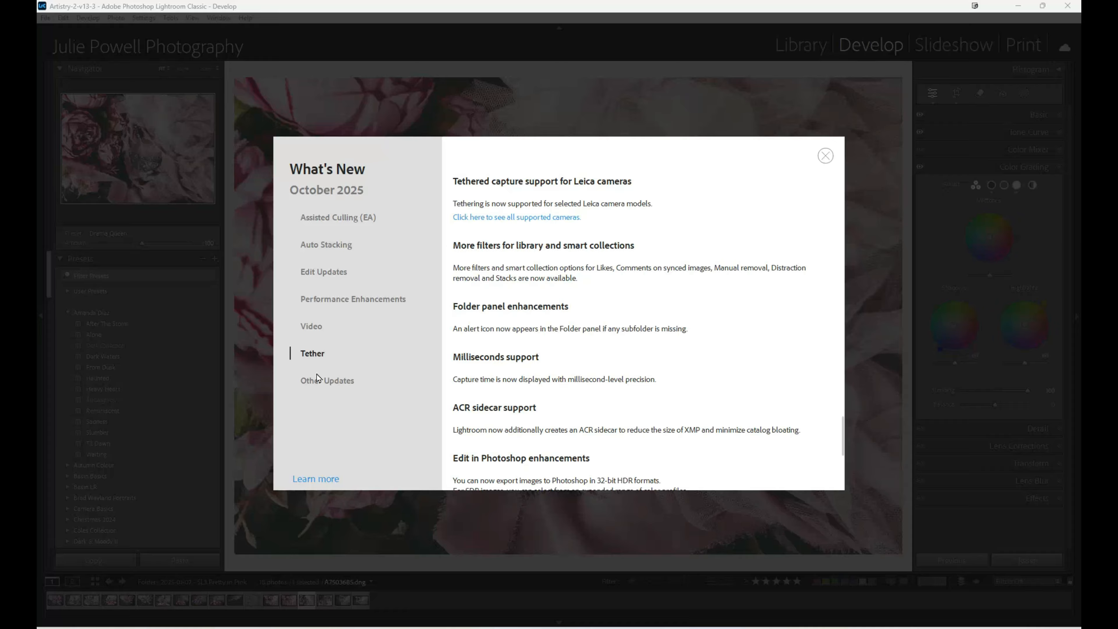
click(318, 390)
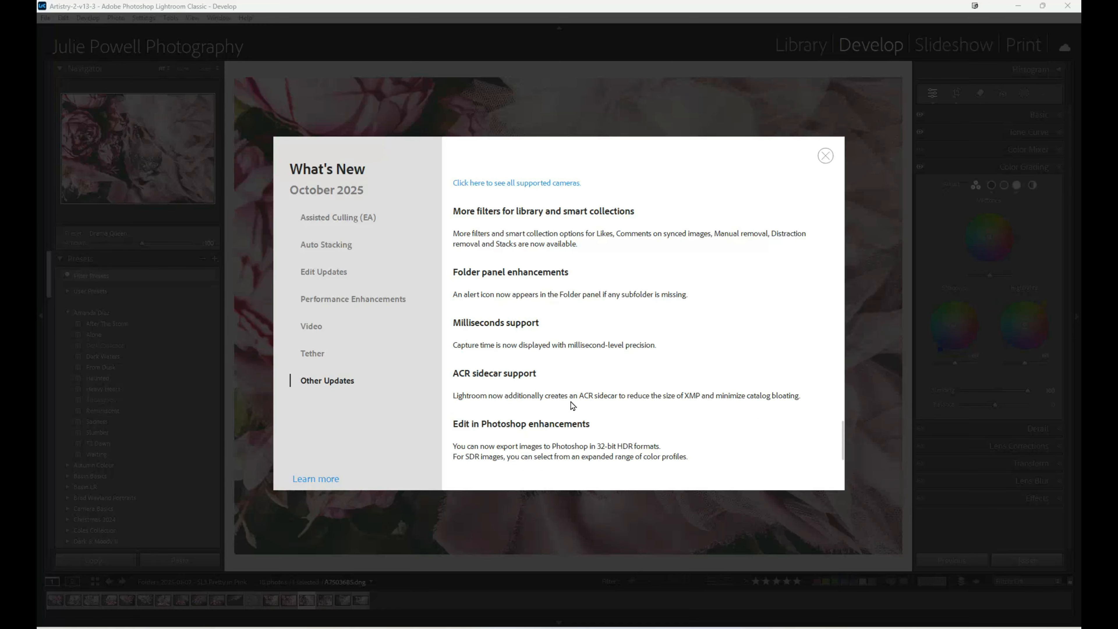
click(327, 381)
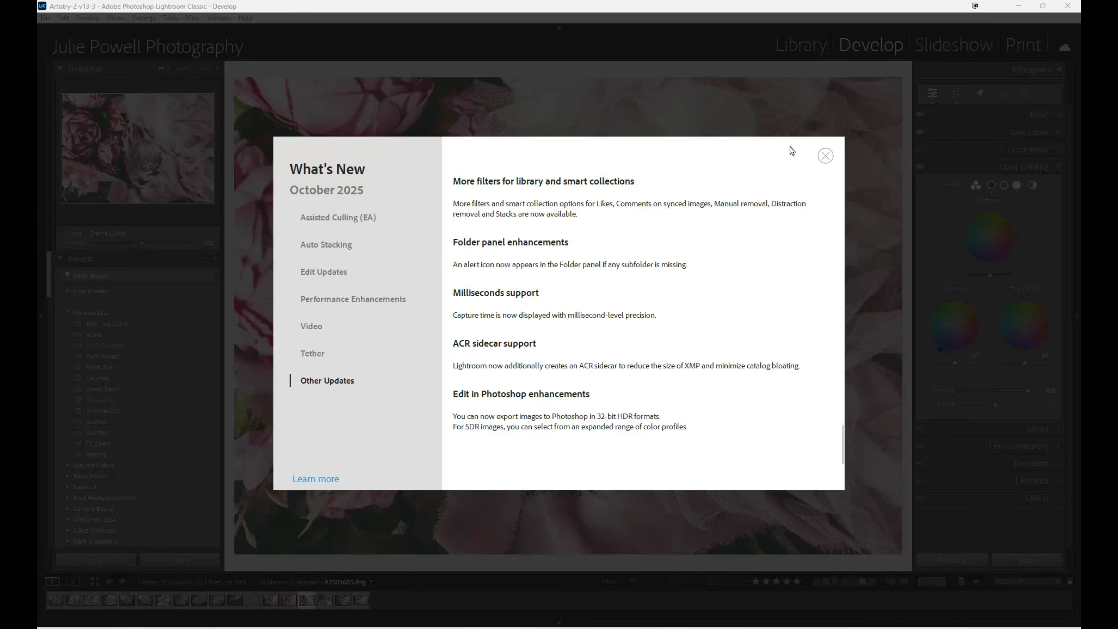
click(822, 160)
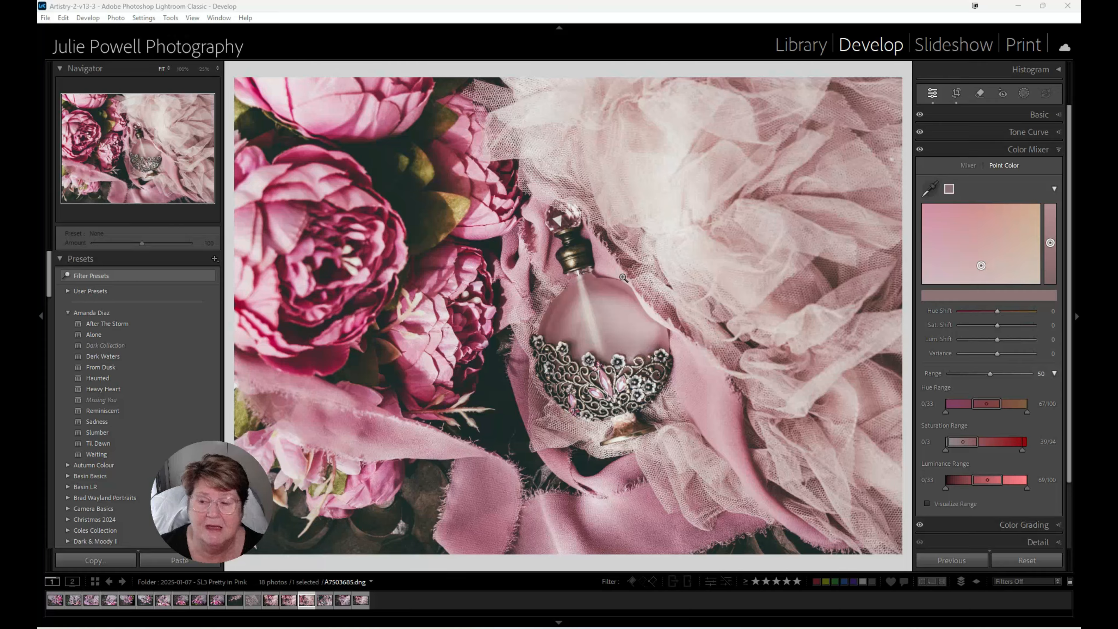
Sample the perfume bottle's pink with the Point Color dropper and compare its Variance at 100 and -100.
click(930, 188)
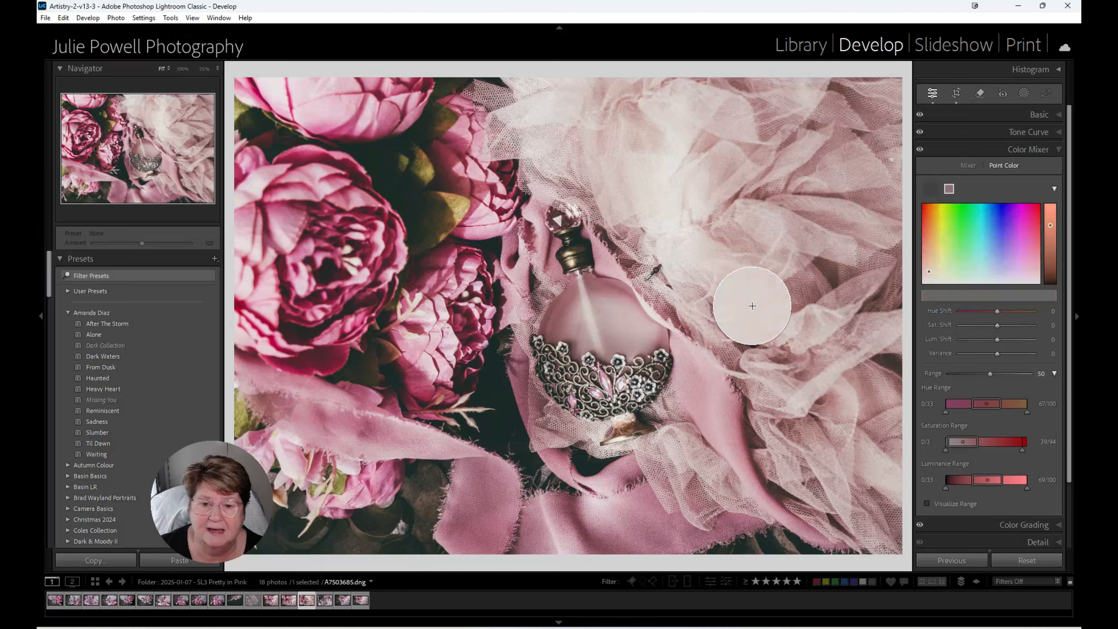
click(569, 307)
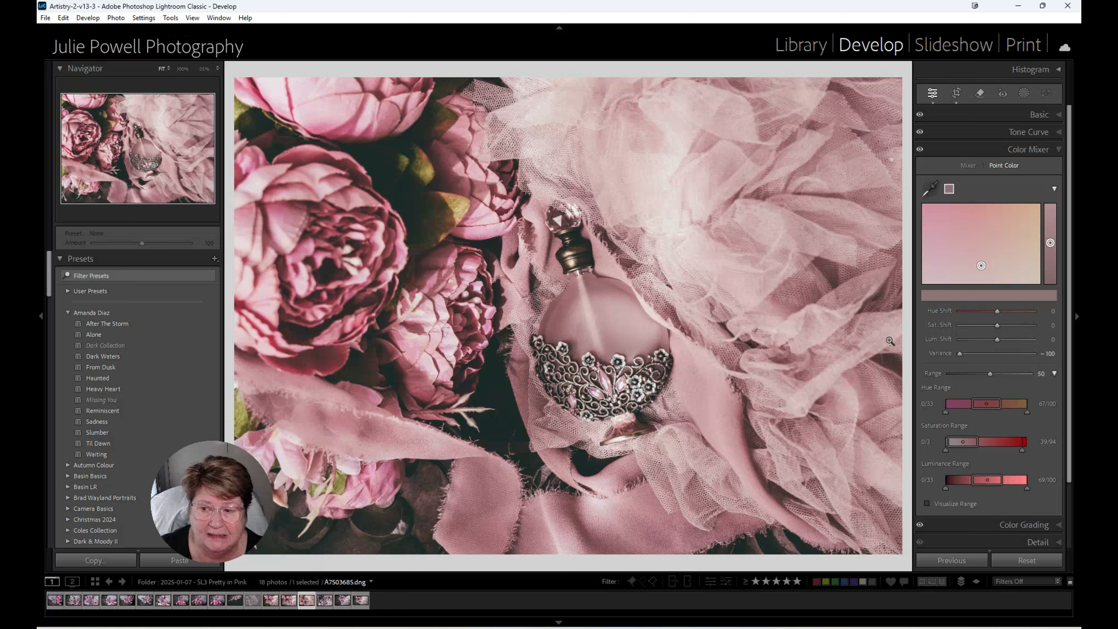
drag(958, 354, 1061, 353)
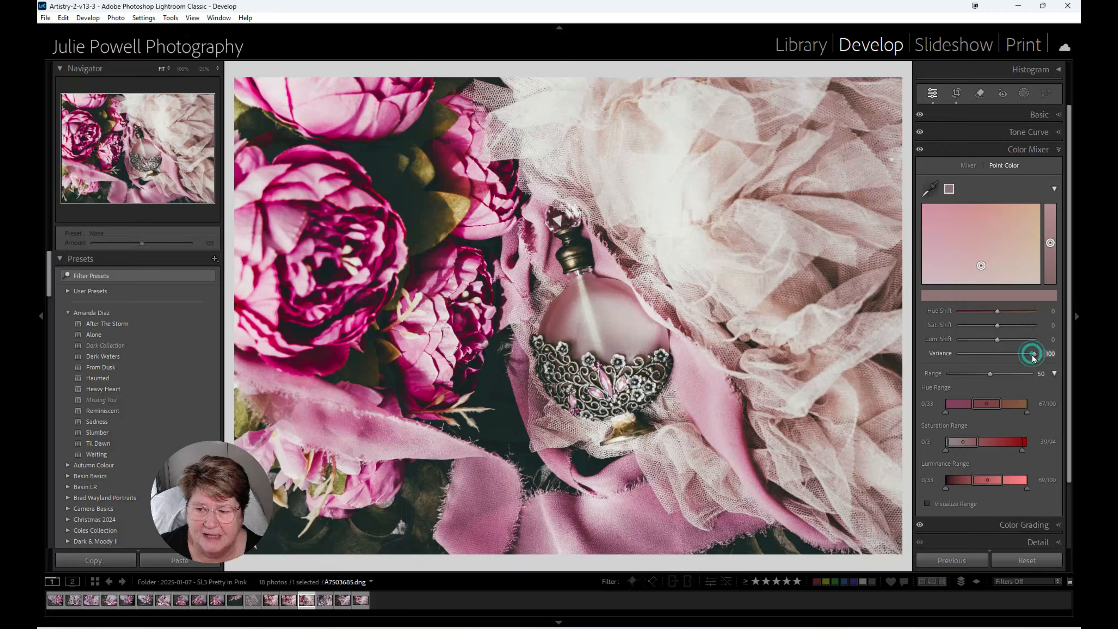
drag(1032, 354, 898, 352)
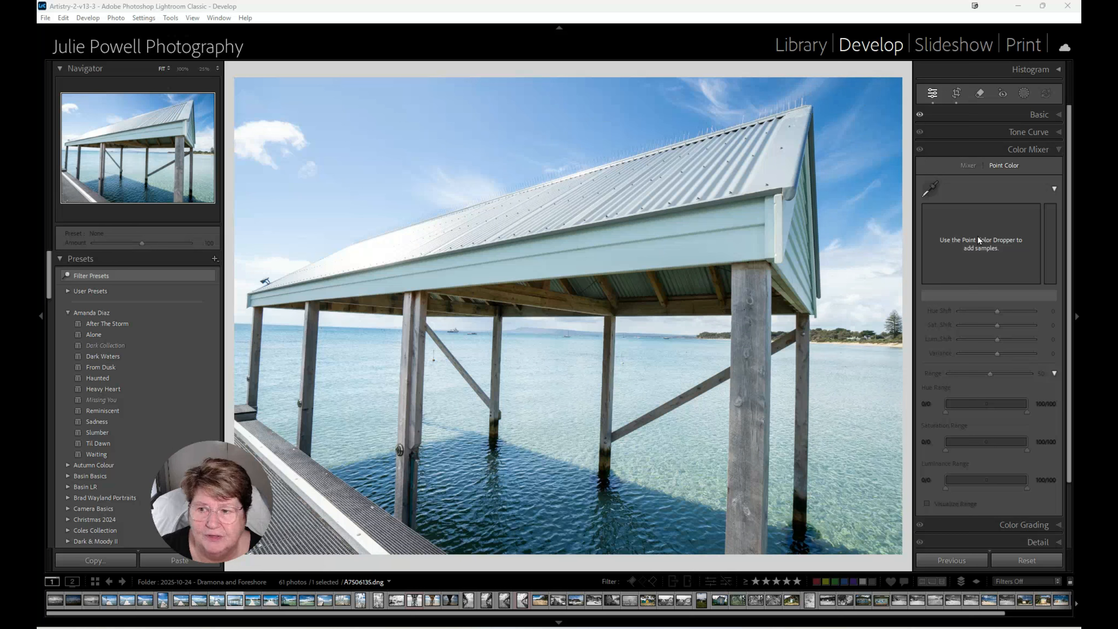
Create a sky mask on the pier photo and sample the blue of the sky for its Point Color adjustment.
click(1025, 94)
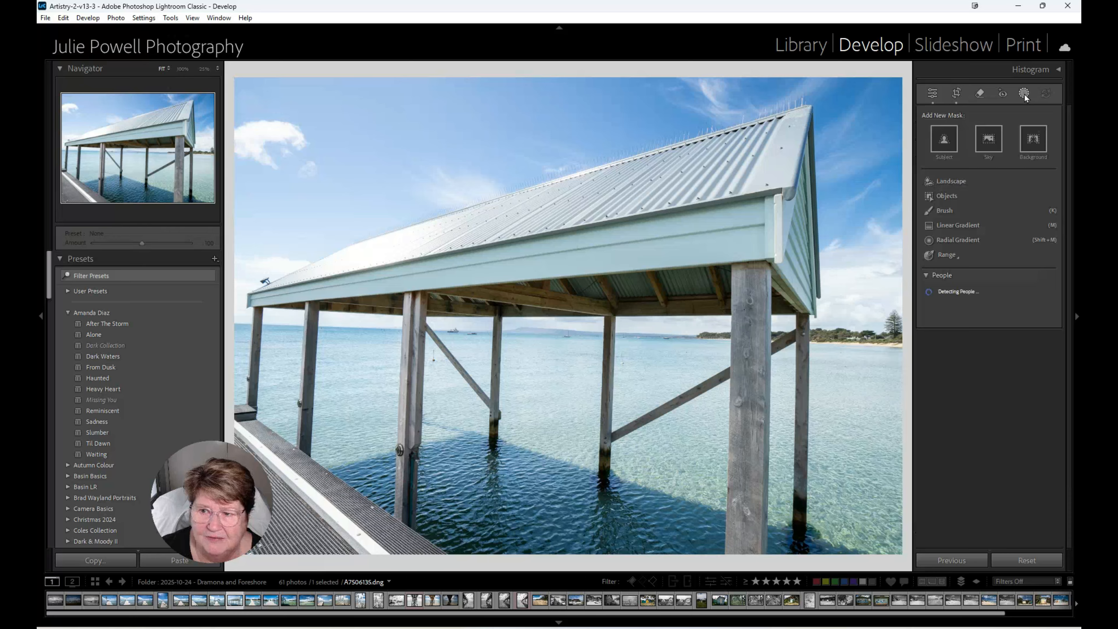
click(989, 140)
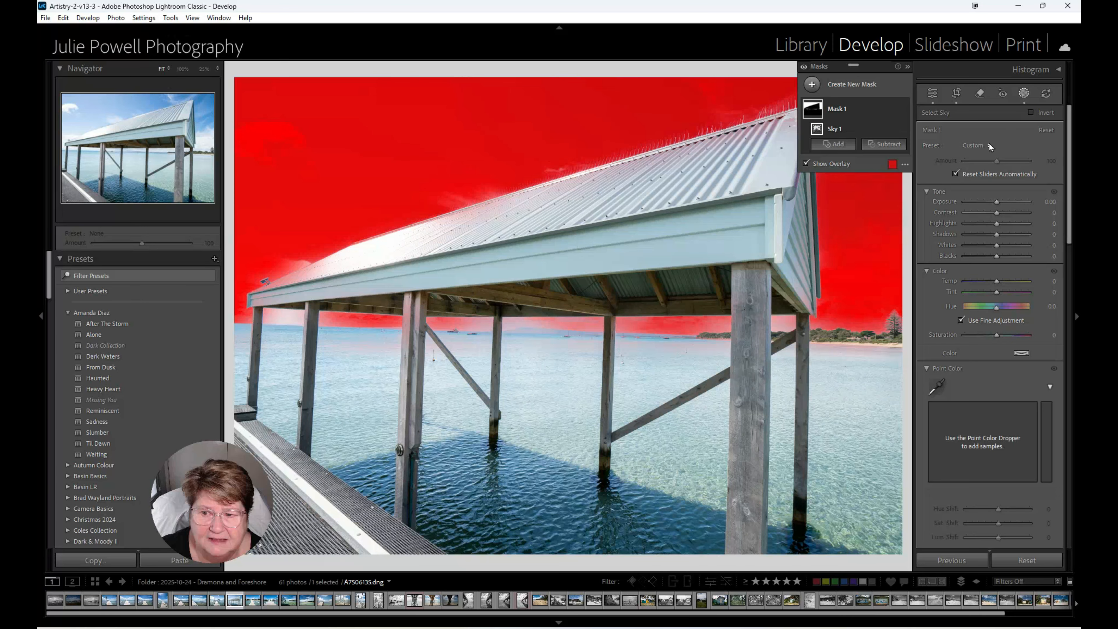
click(934, 388)
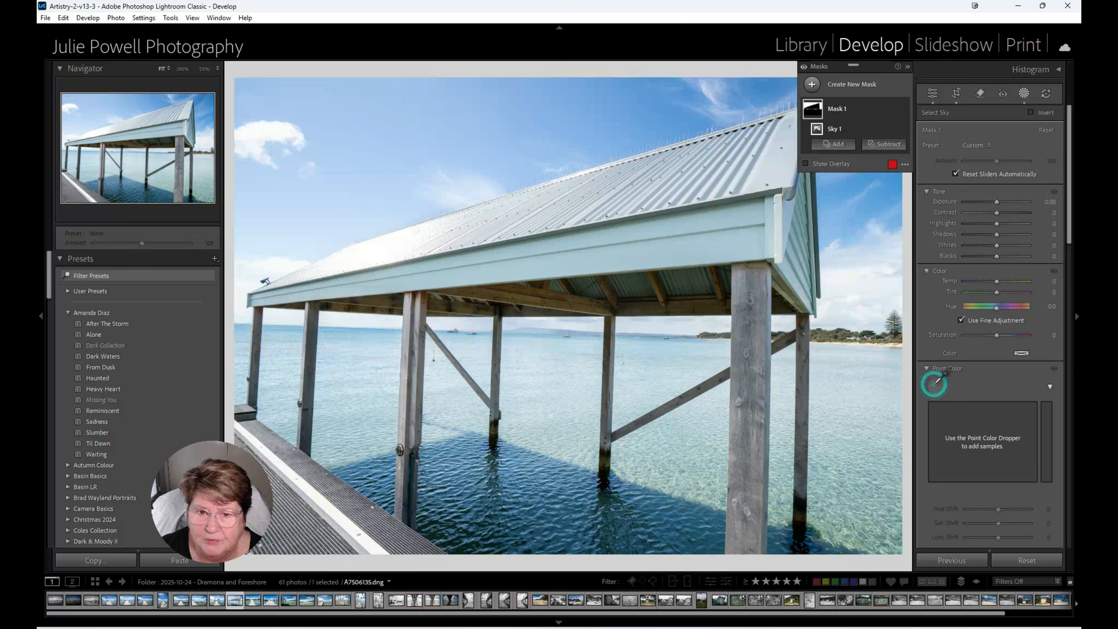
click(579, 128)
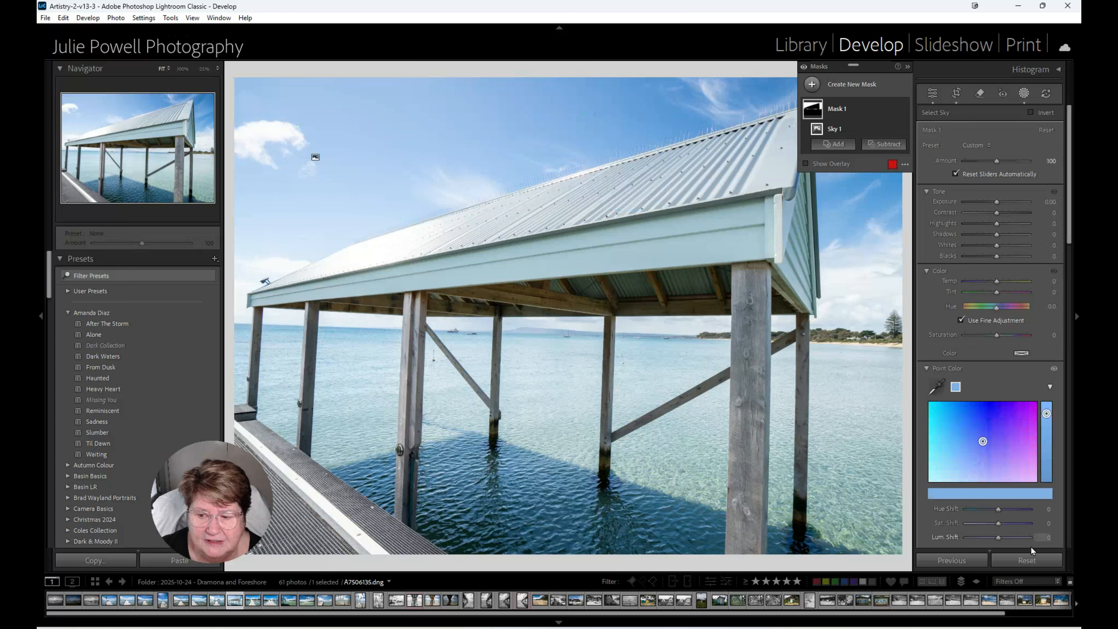
Try a Variance of 100 on the sampled sky blue and set it to -100.
scroll(1031, 551, down, 5)
drag(997, 349, 1050, 356)
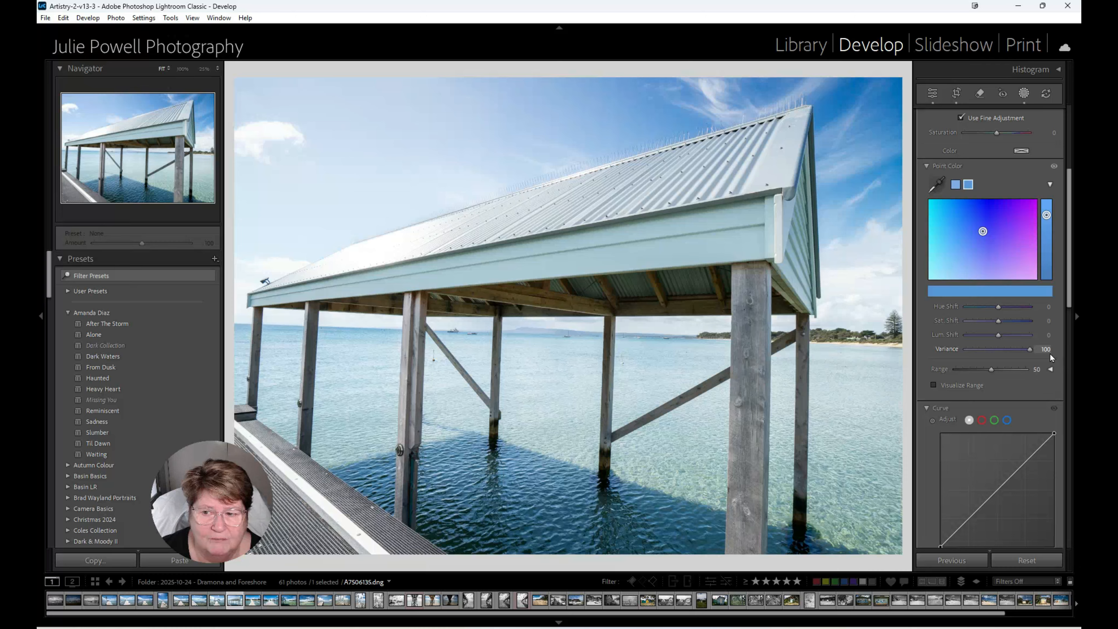
drag(1024, 356, 883, 352)
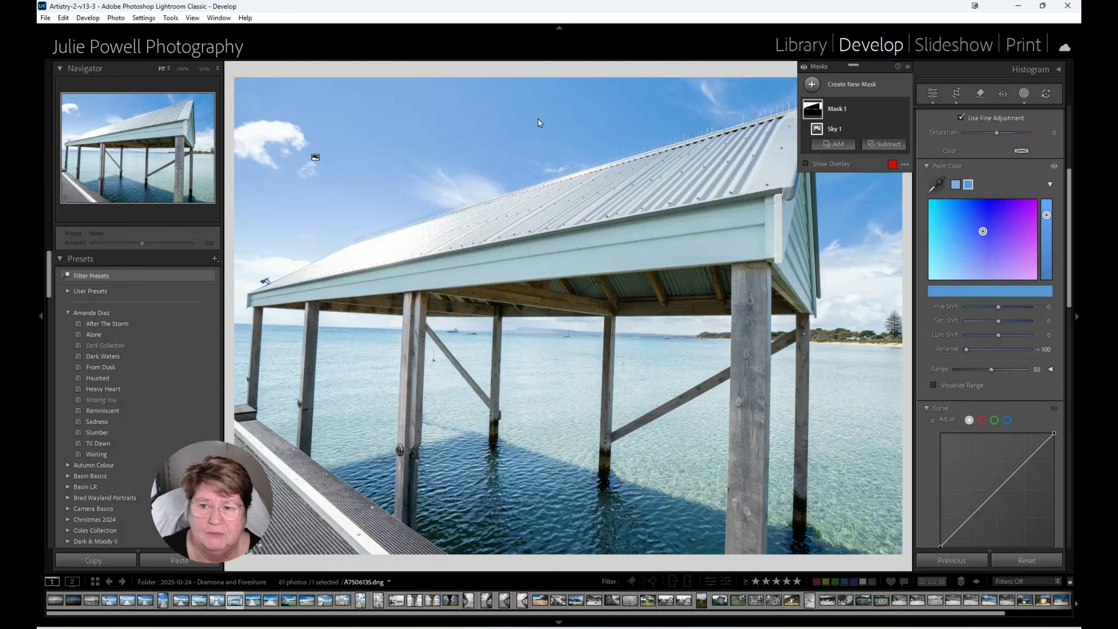
Create a second sky mask and adjust the saturation shift of a blue sampled just above the roof.
click(813, 85)
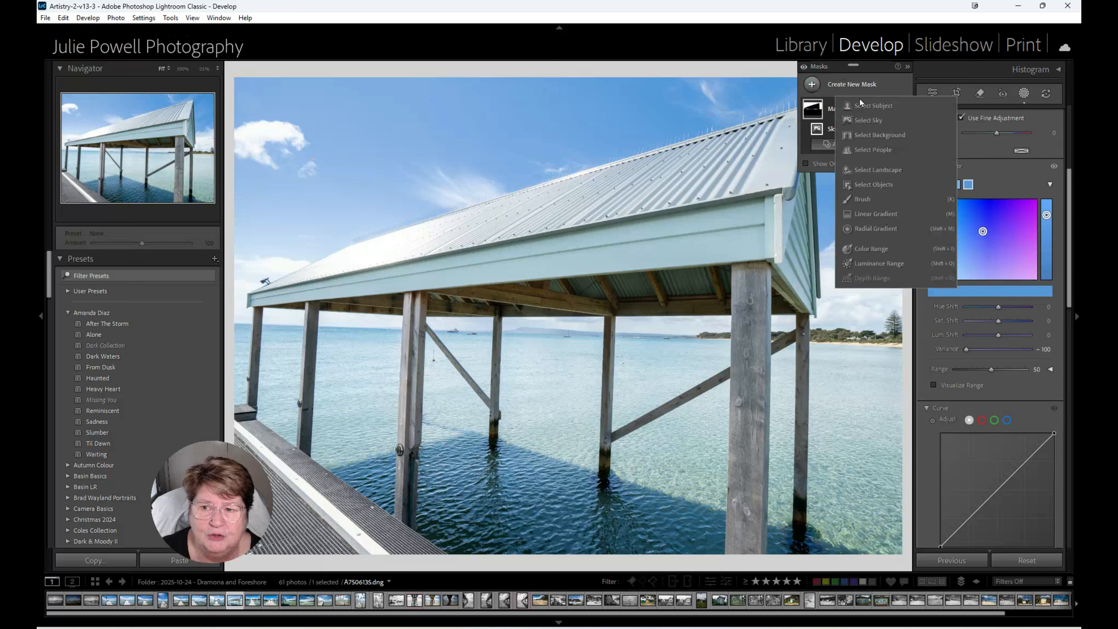
click(870, 118)
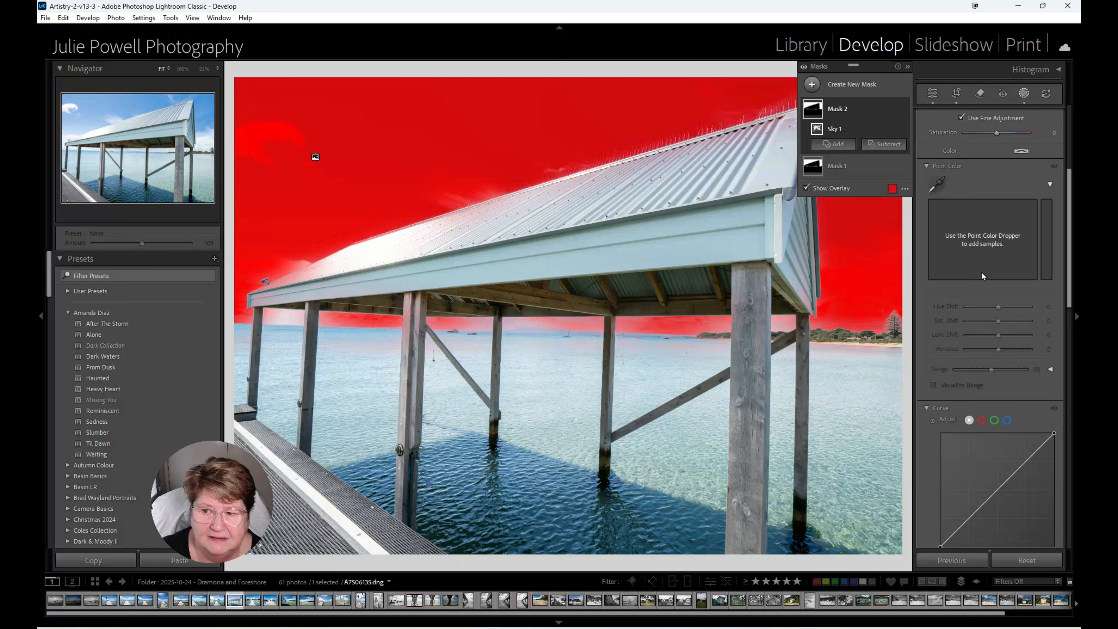
click(936, 184)
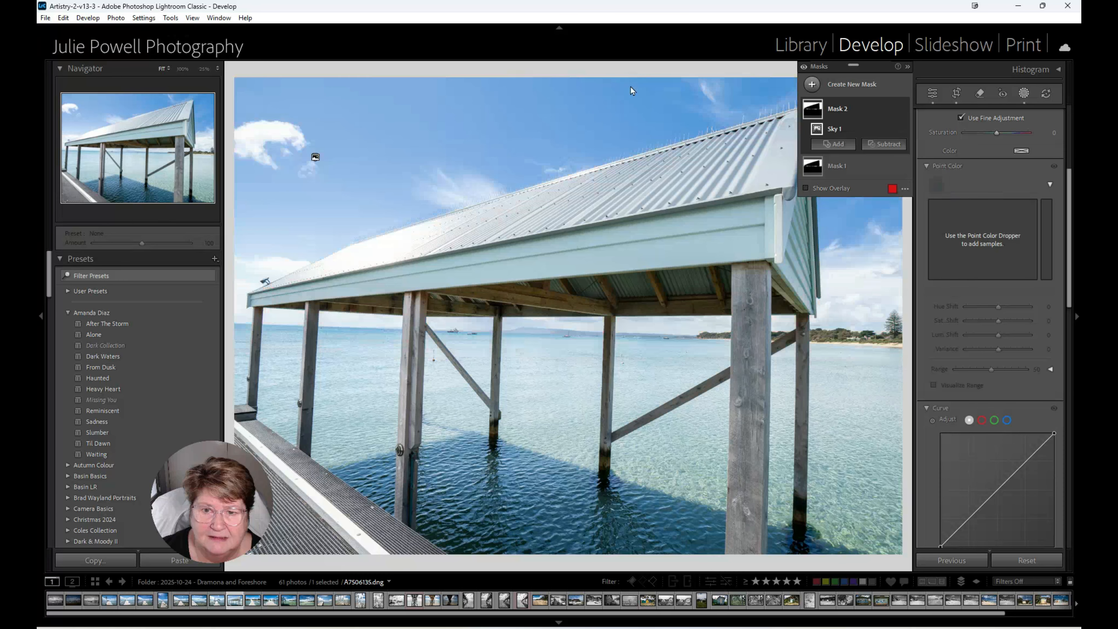
click(694, 116)
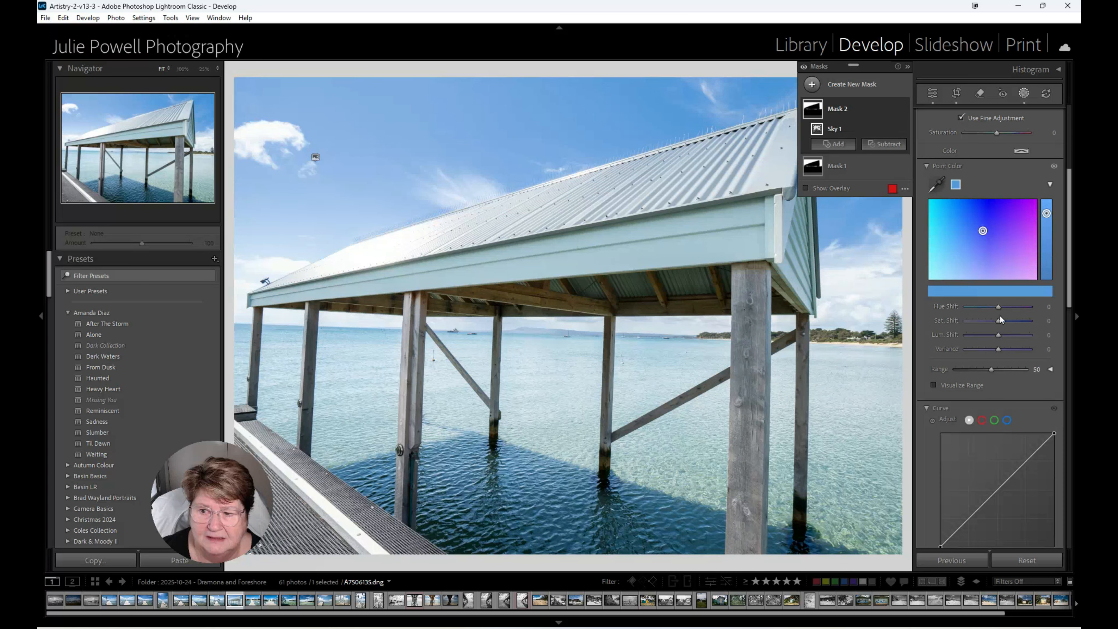
mouse_move(998, 320)
mouse_down()
mouse_move(1028, 329)
mouse_move(966, 321)
mouse_move(998, 327)
mouse_up()
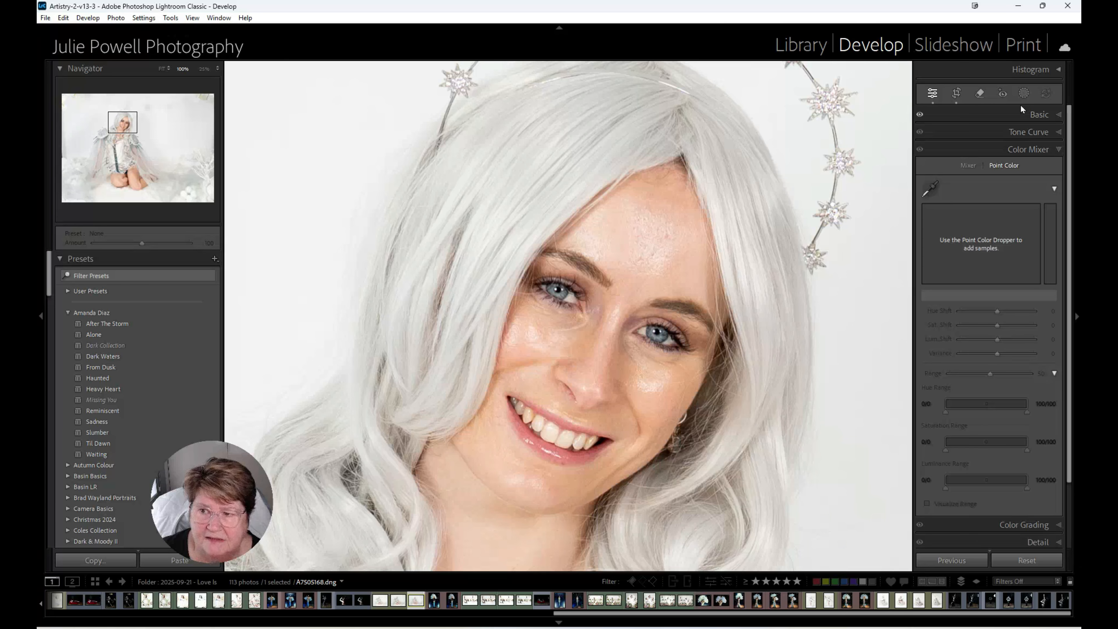
Create two separate people masks for Person 1 in the portrait, one for Facial Skin and one for Teeth.
click(1024, 94)
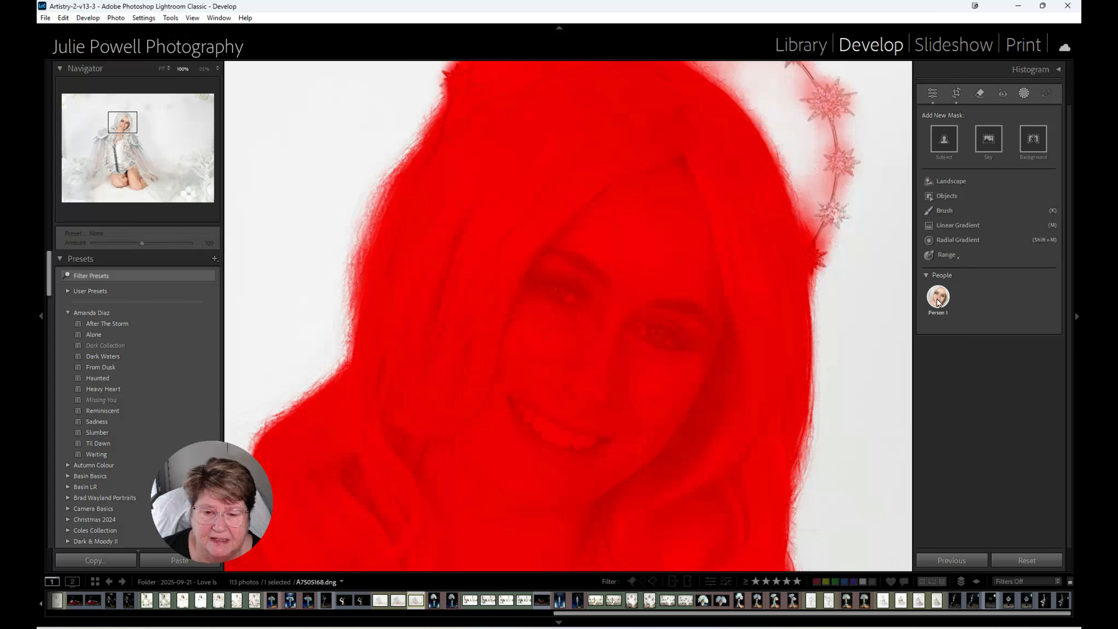
click(938, 297)
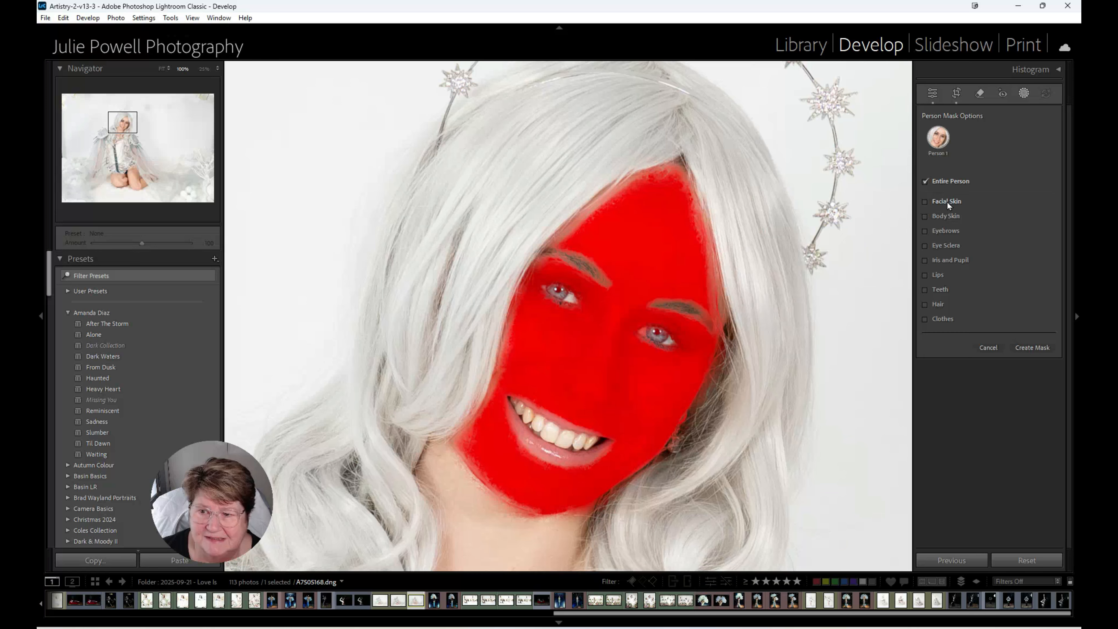
click(924, 202)
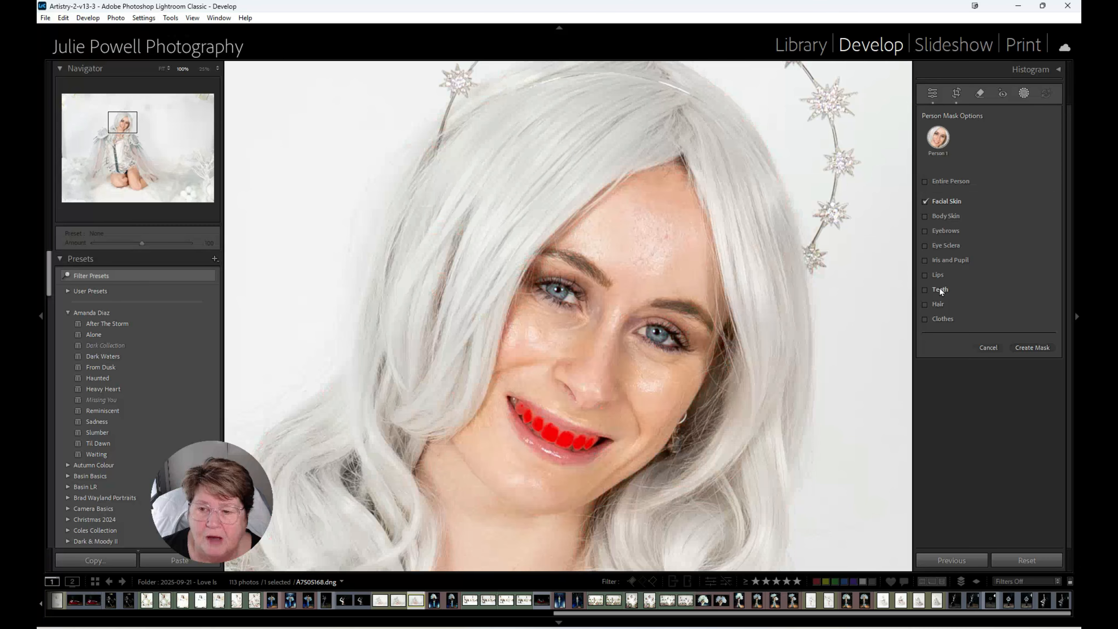
click(924, 290)
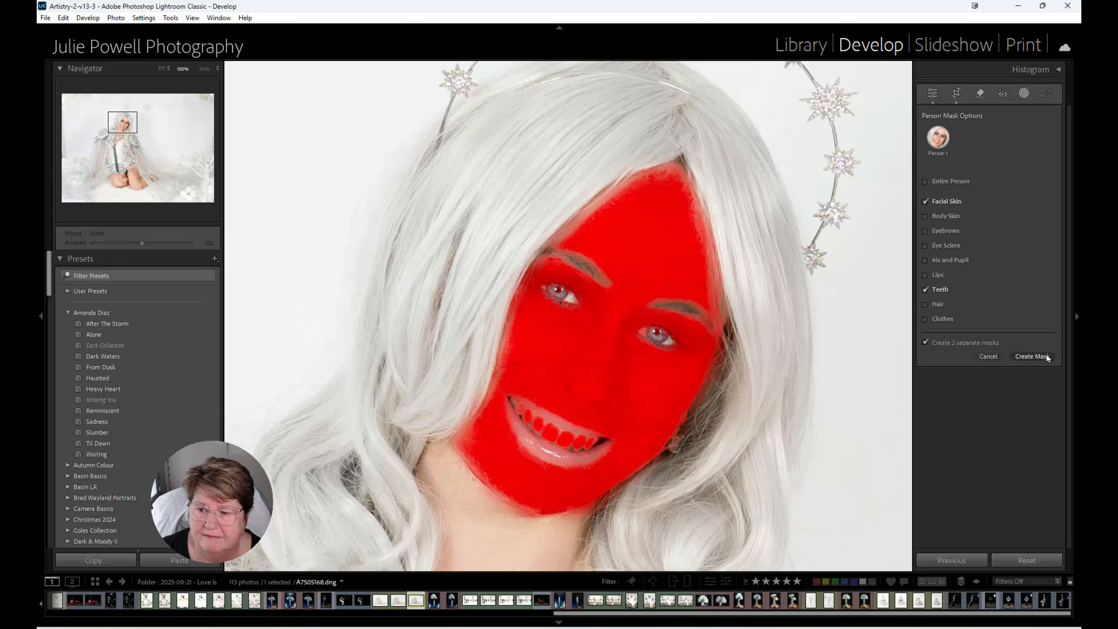
click(1038, 357)
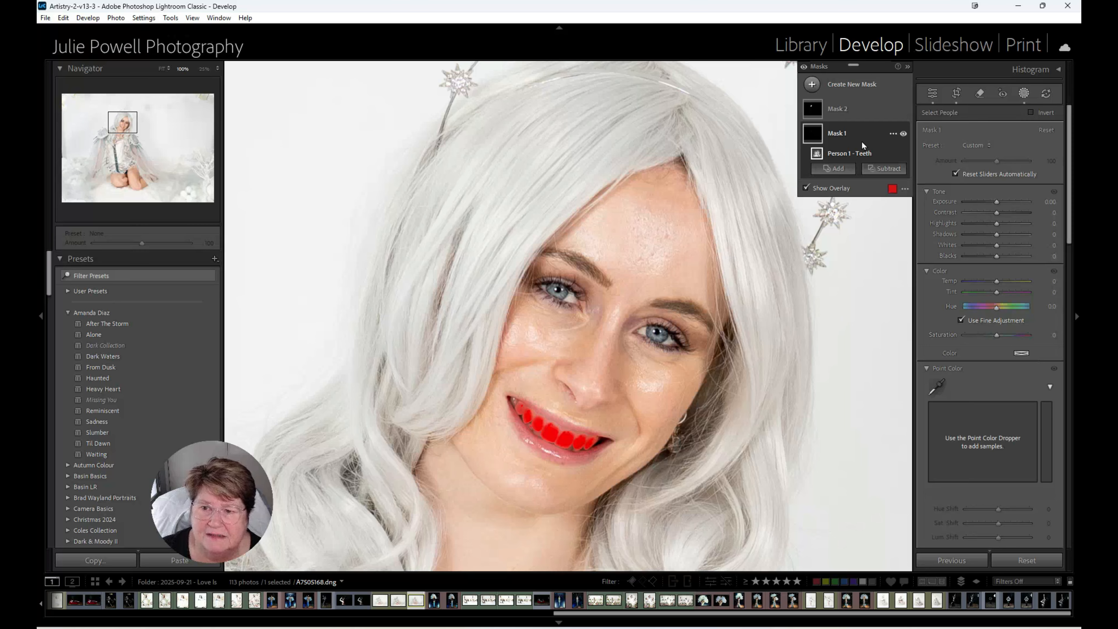
Rename the teeth mask as Teeth and the facial skin mask as Face.
double_click(834, 134)
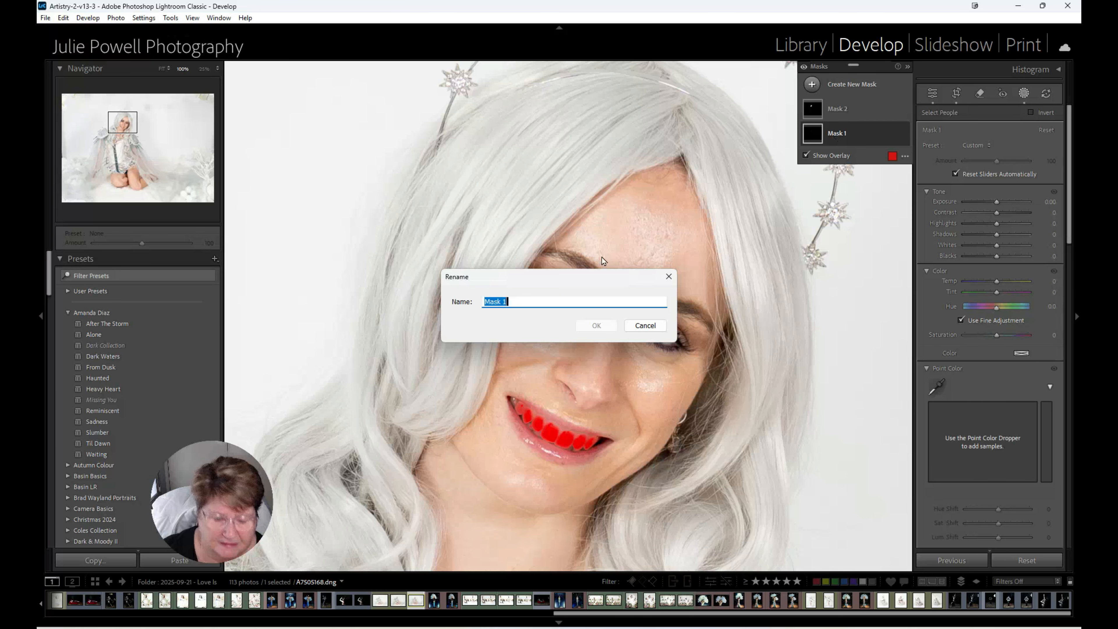
text(Teeth)
key(Return)
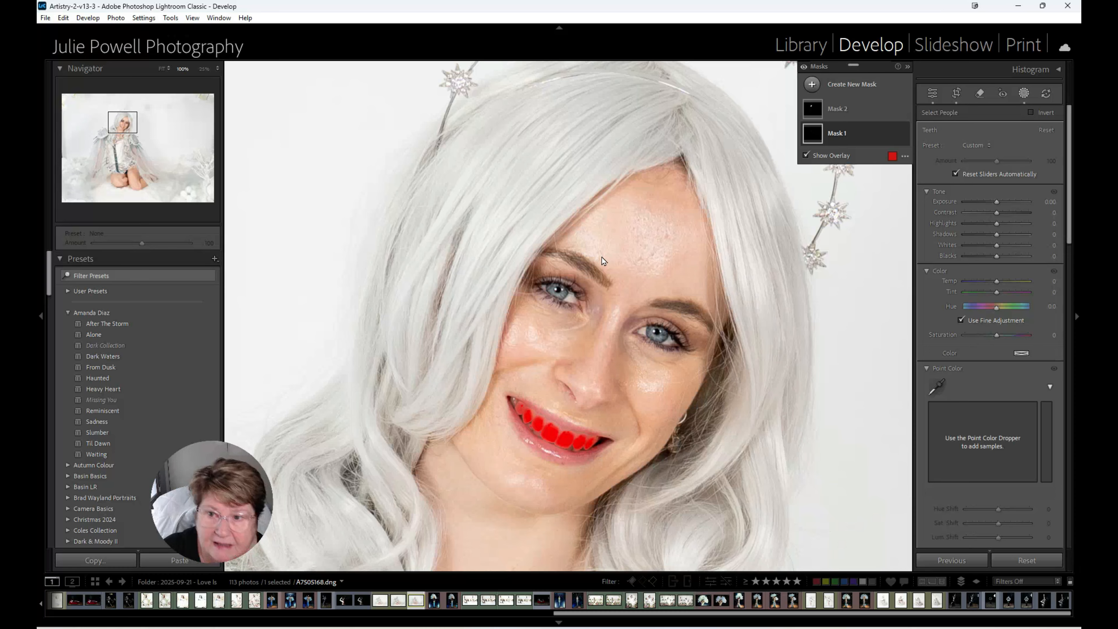
double_click(835, 110)
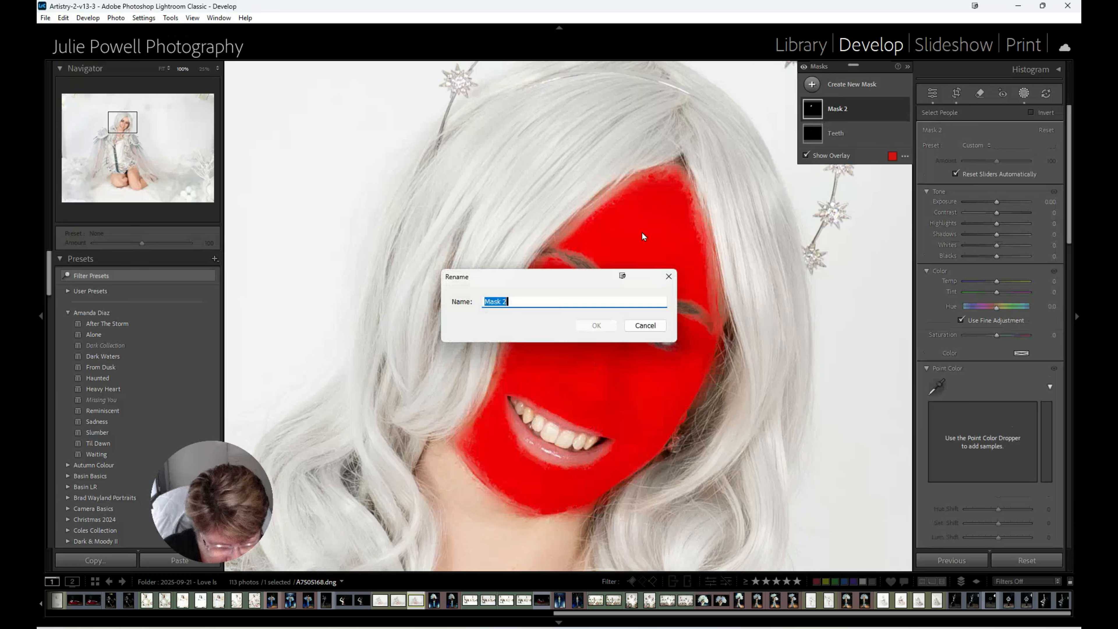
text(Face)
key(Return)
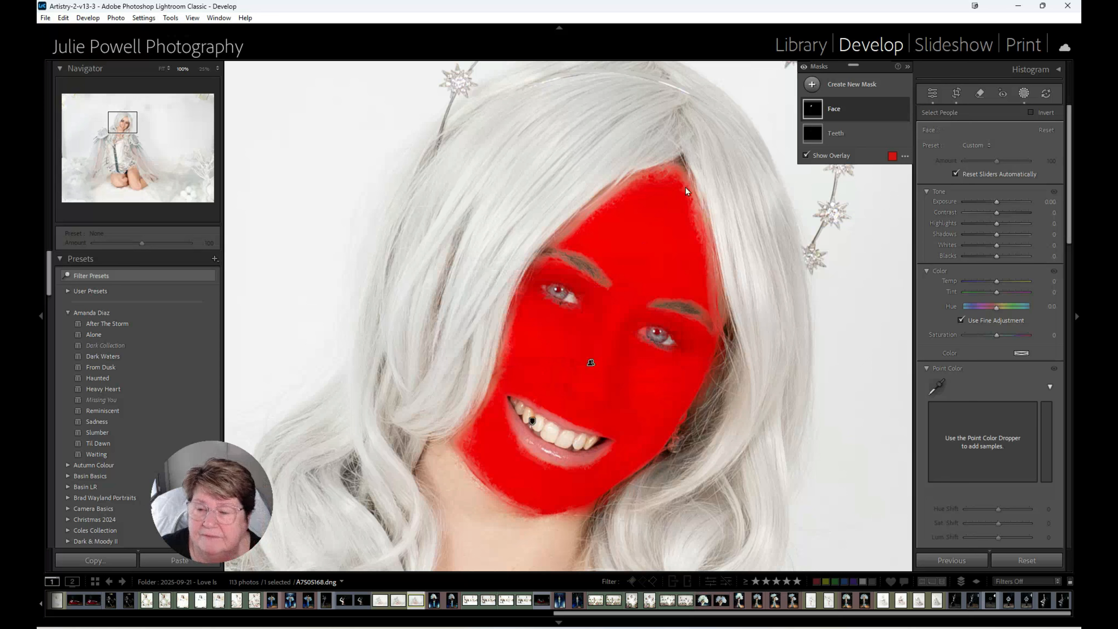
Sample the forehead skin tone with Point Color in the Face mask and set its Variance to -100.
click(852, 106)
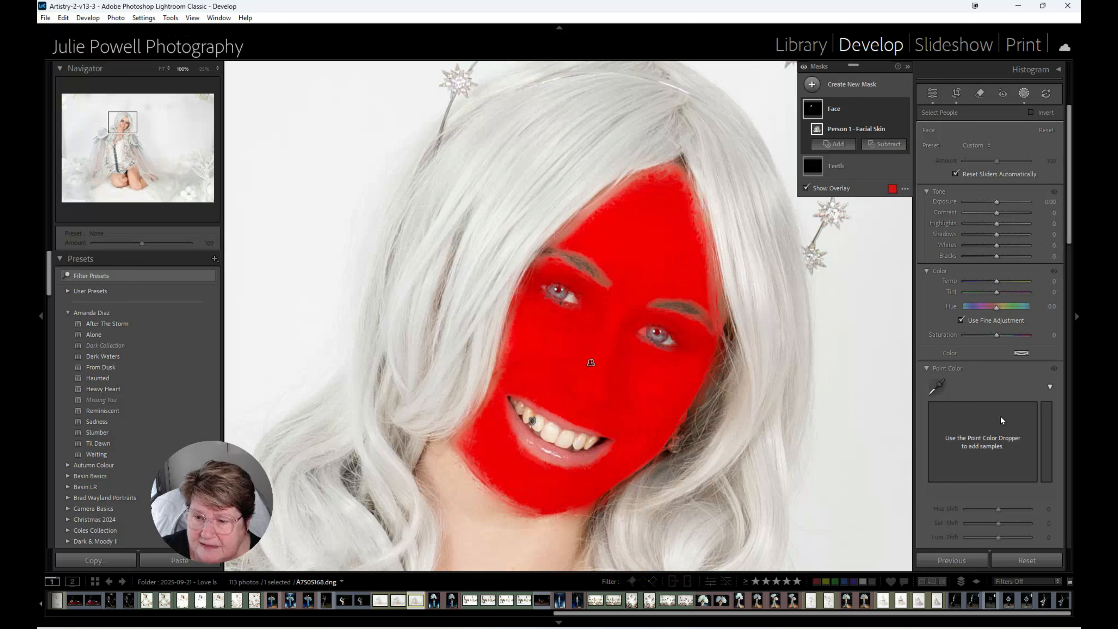
click(934, 385)
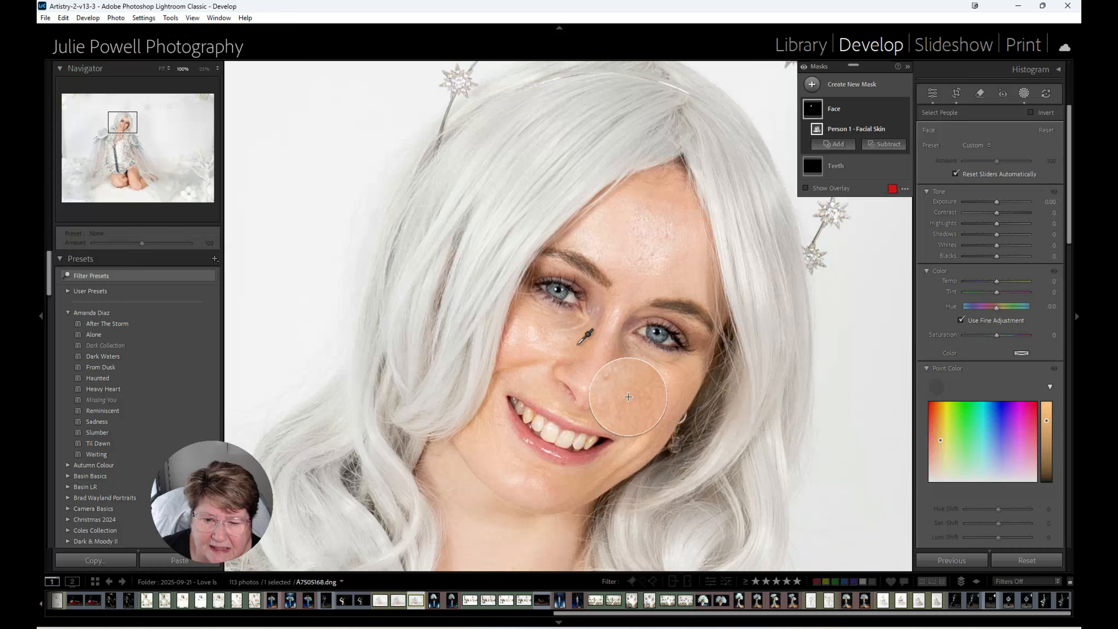
click(631, 242)
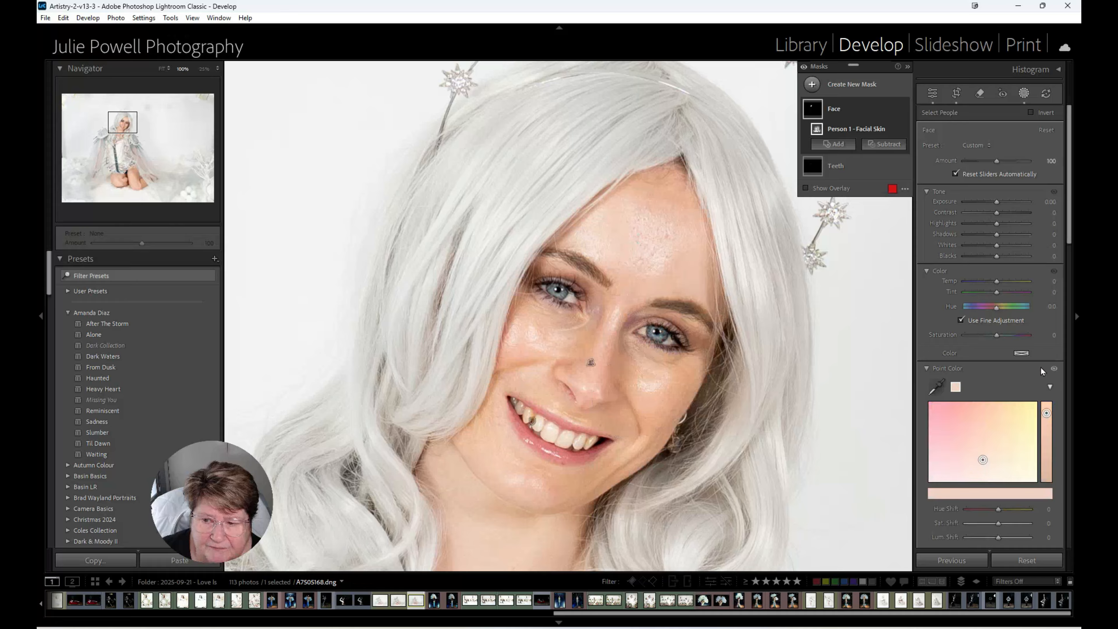
scroll(1015, 391, down, 5)
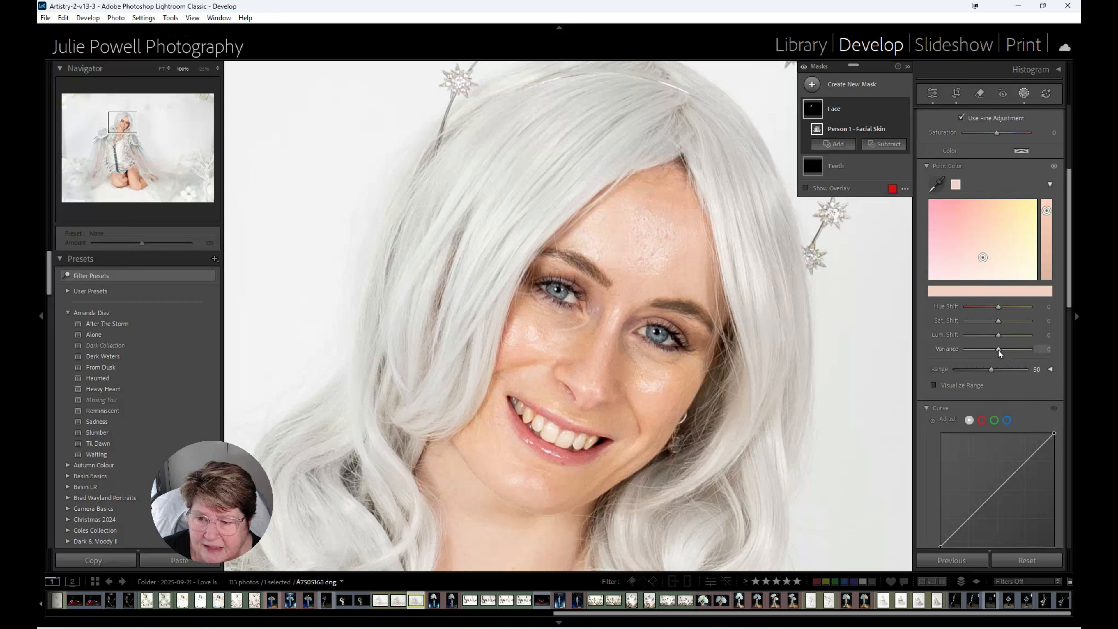
drag(999, 351, 961, 351)
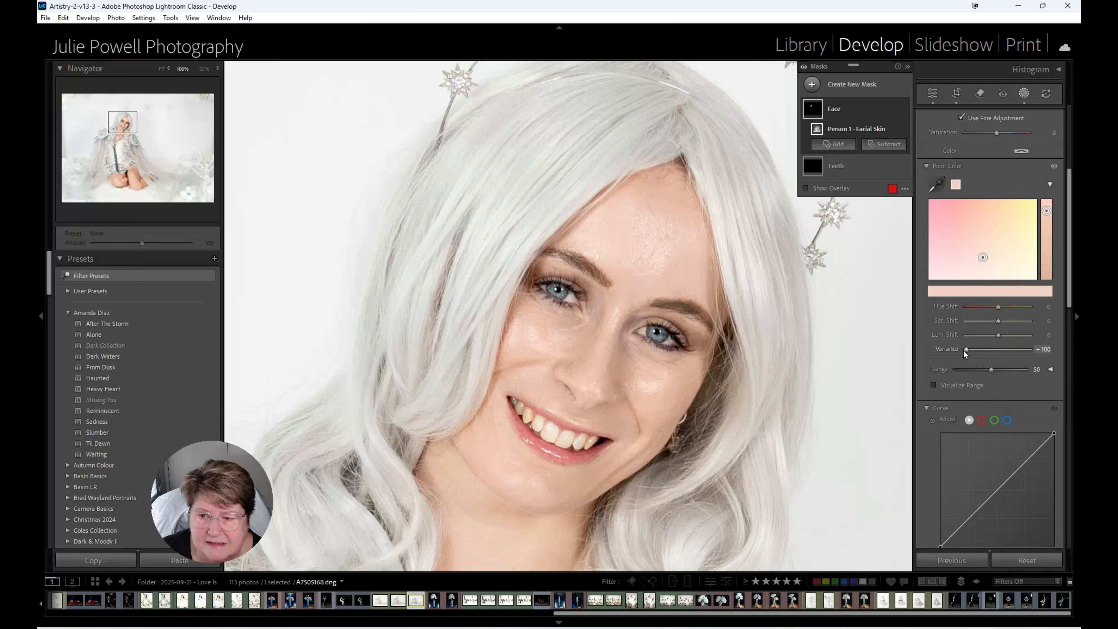
Test the Face mask's Variance at 100, finishing with Variance at -52 and Sat. Shift at 4.
drag(964, 351, 969, 351)
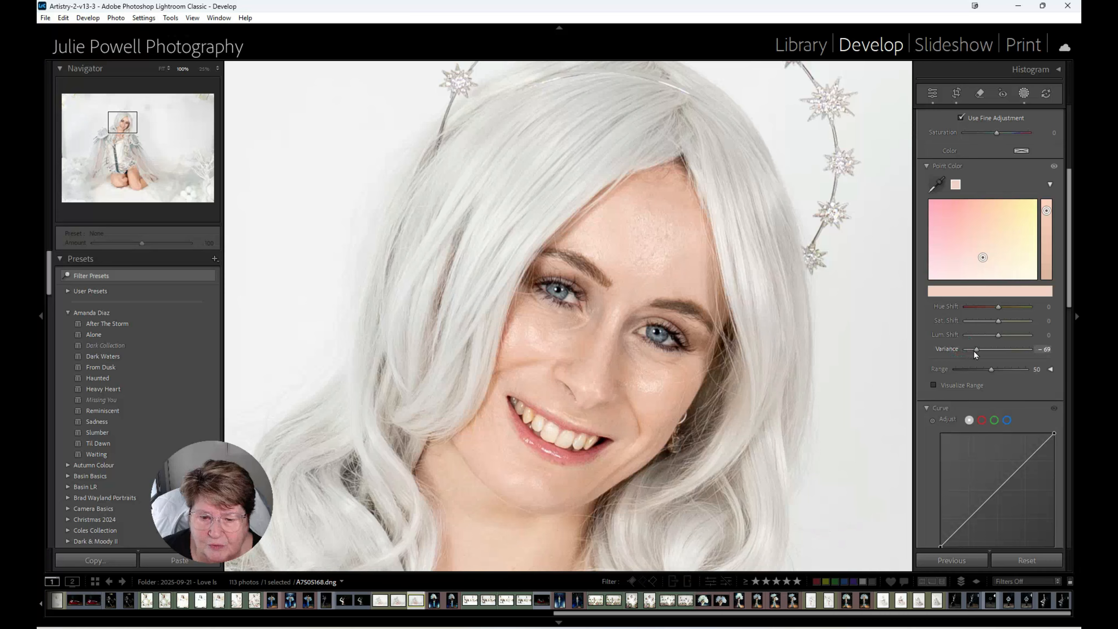
drag(1005, 348, 1028, 349)
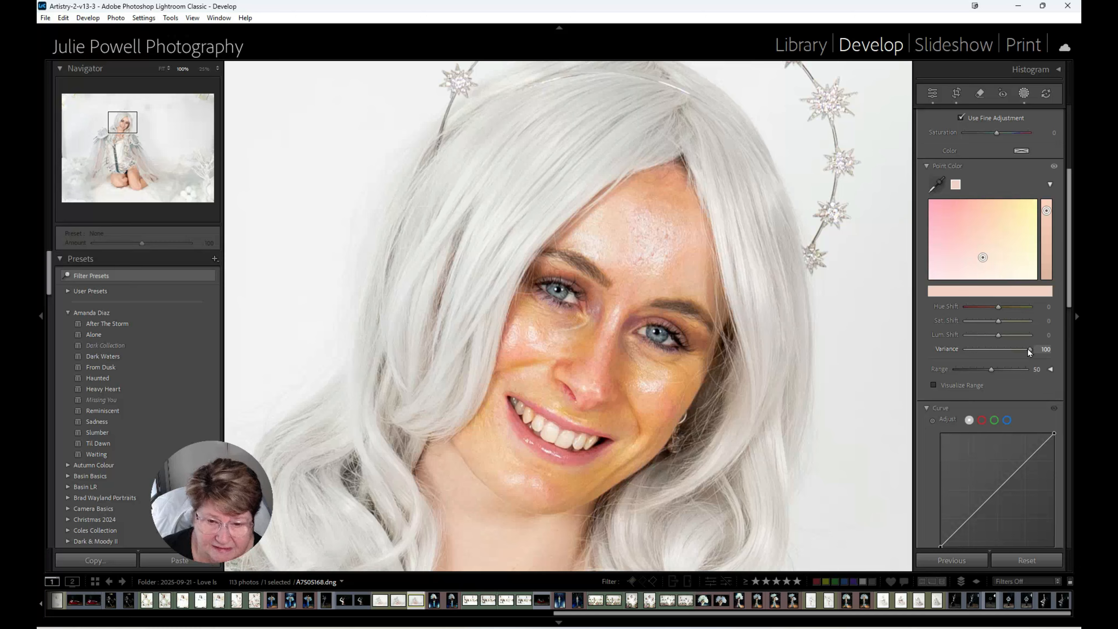
drag(1018, 349, 1000, 325)
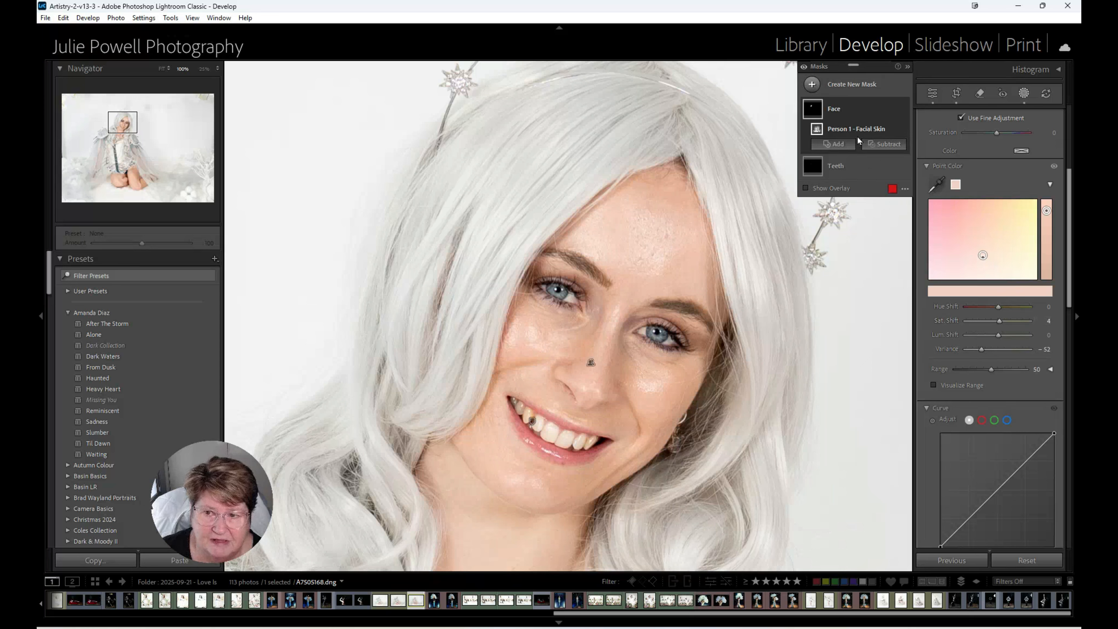
Sample a tooth color with Point Color in the Teeth mask and lower its Variance.
click(839, 166)
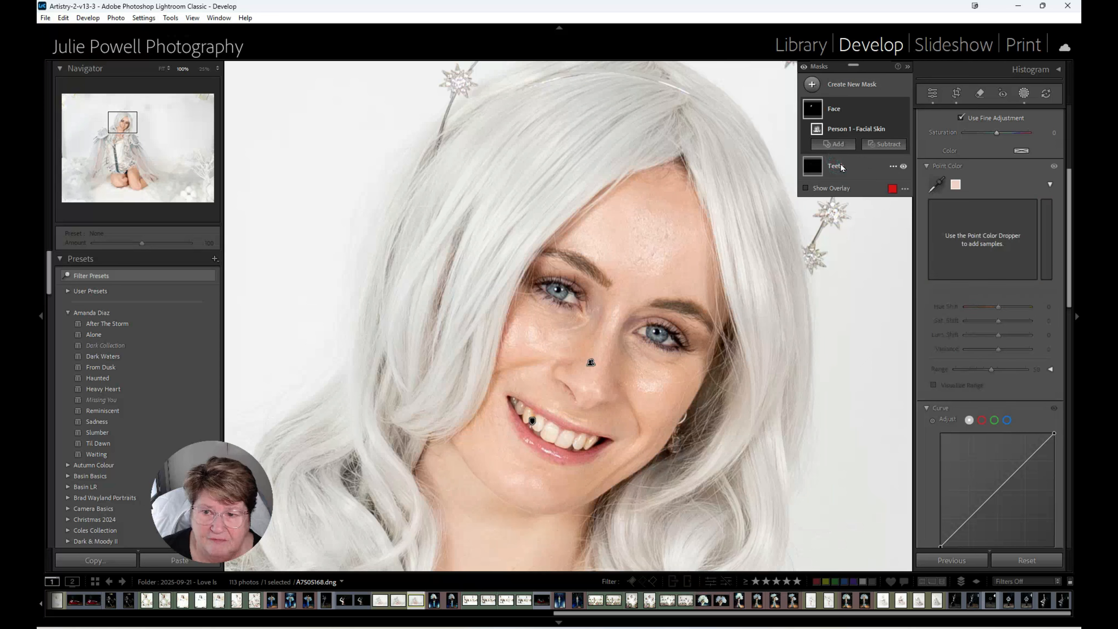
click(937, 184)
click(533, 421)
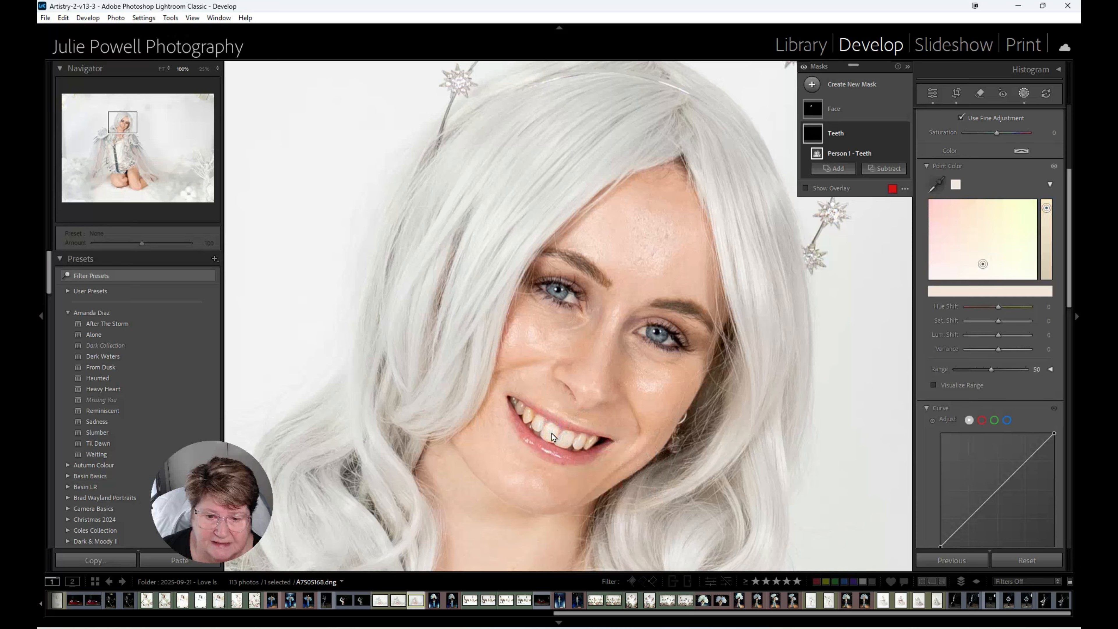
drag(999, 349, 951, 350)
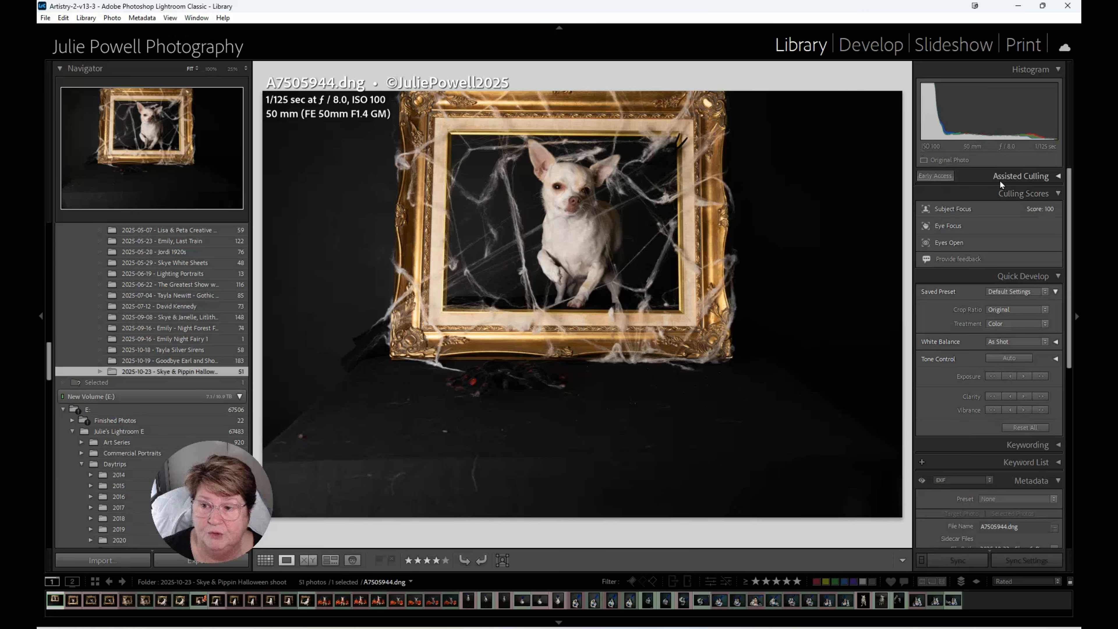
Enable Subject Focus, Eye Focus and Eyes Open as Assisted Culling selection criteria for the Halloween shoot.
click(1055, 177)
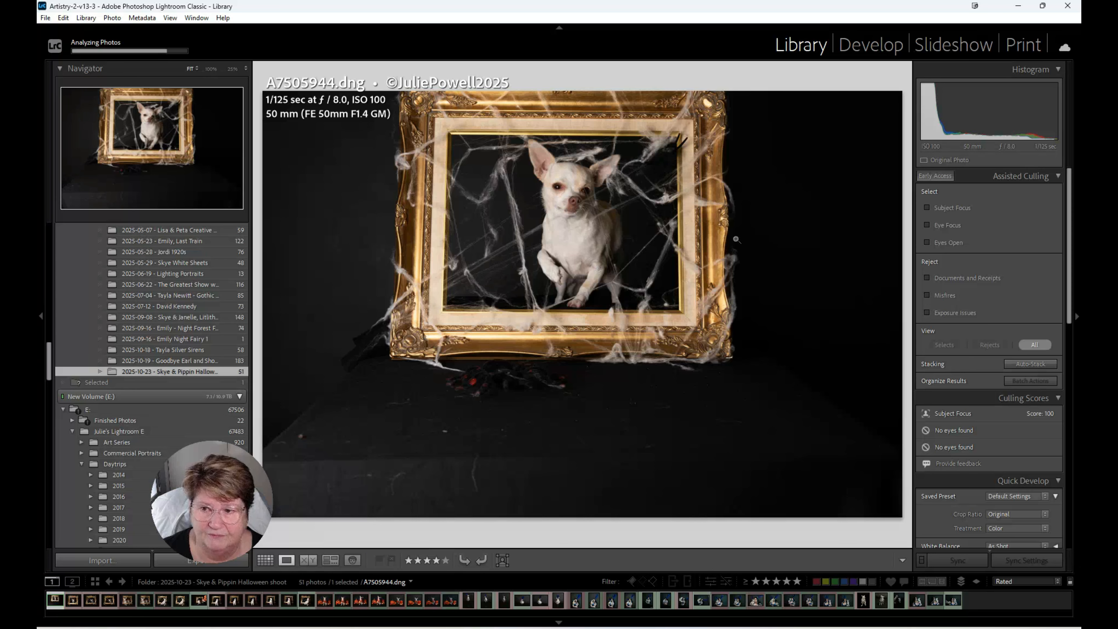
click(956, 208)
click(940, 248)
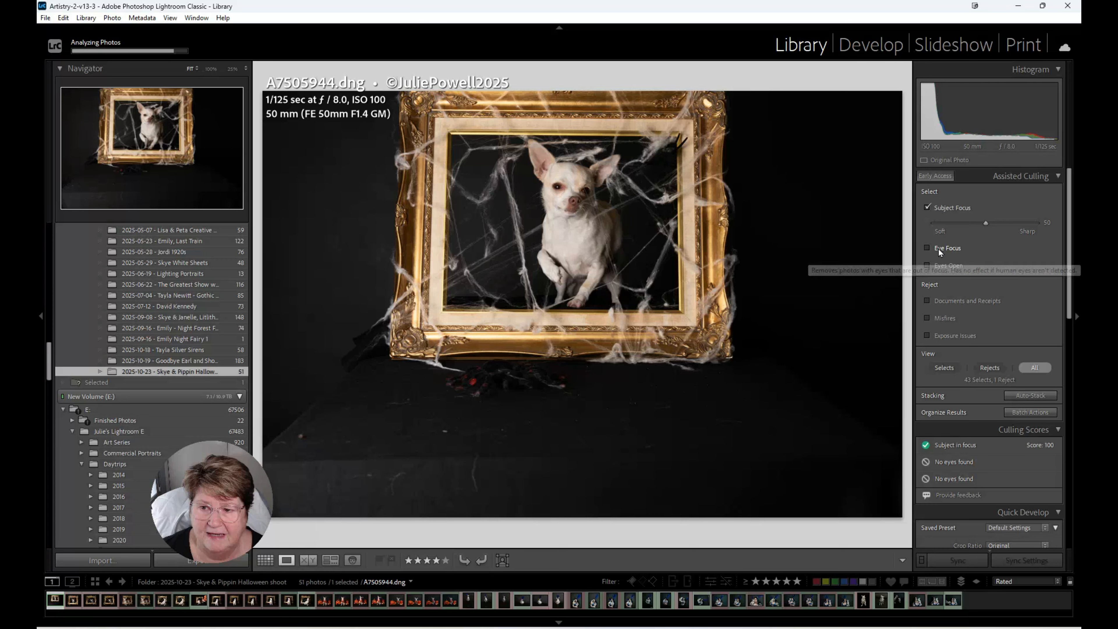
click(926, 300)
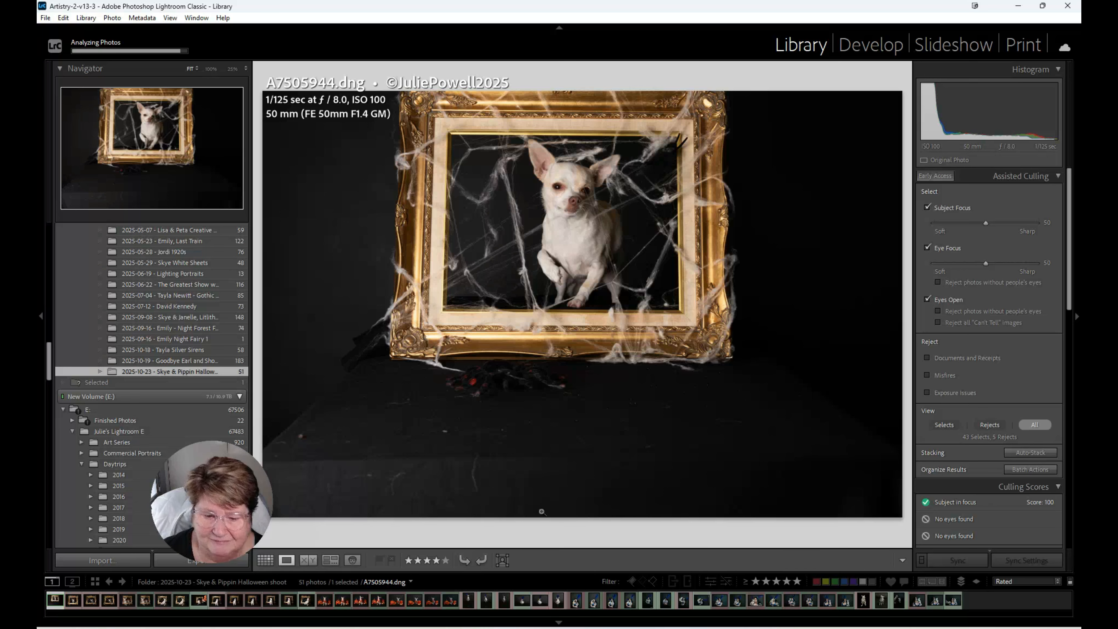
Check the culling scores of the dog-in-glass photo A7506040.dng and the woman-with-dog portrait A7506069.dng.
click(520, 604)
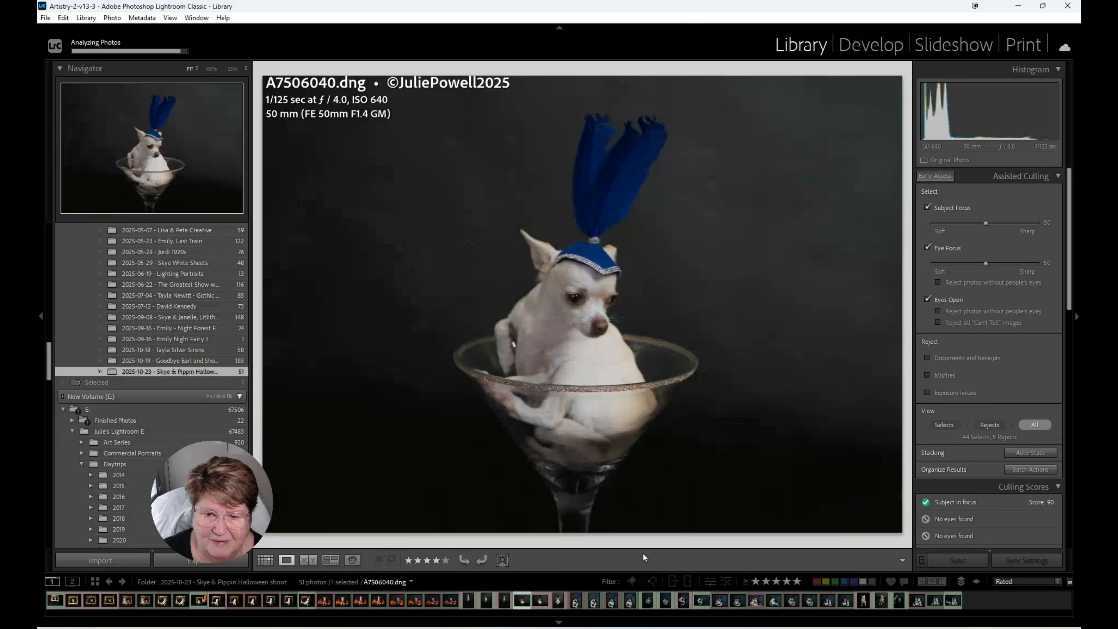
click(773, 607)
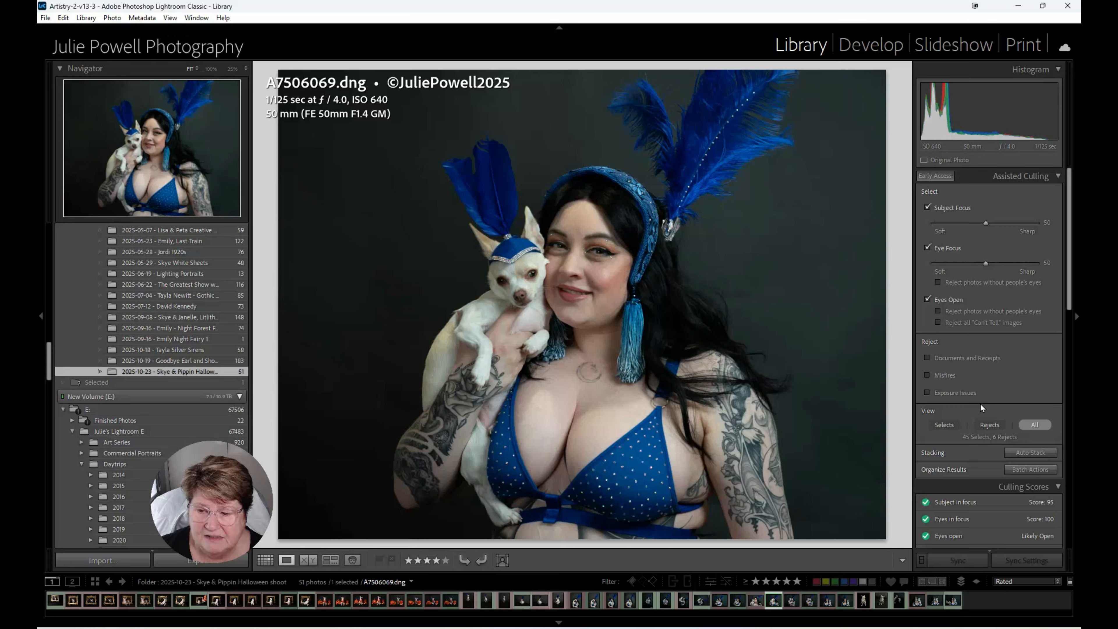
scroll(980, 403, down, 2)
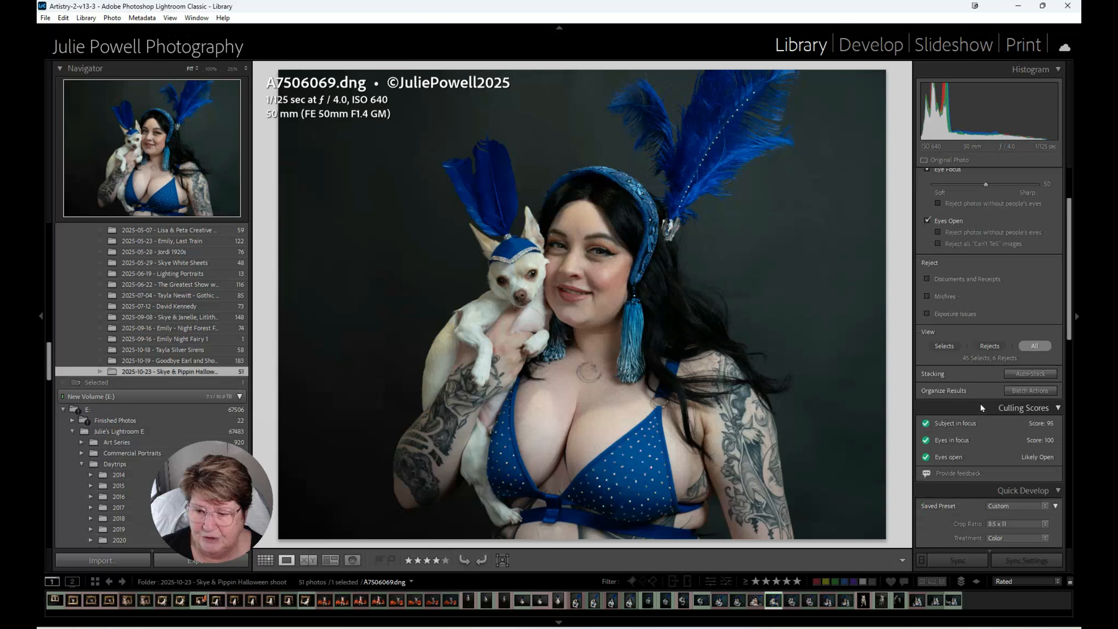
scroll(986, 465, up, 2)
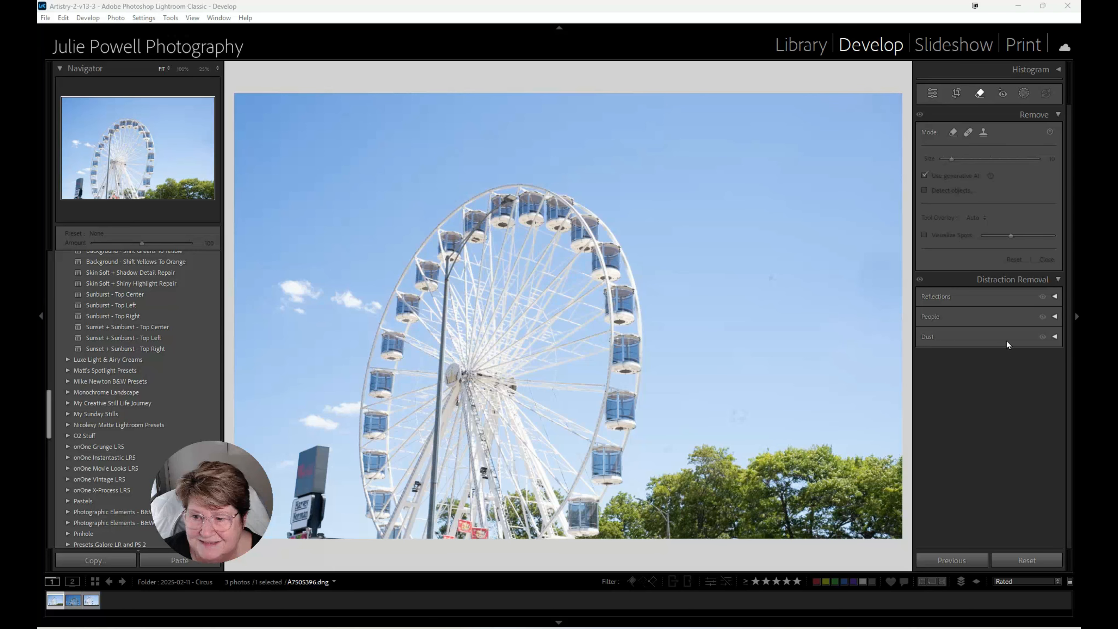
Apply automatic Dust removal to the Ferris wheel photo and inspect it with Visualize Spots at an increased threshold.
click(1055, 338)
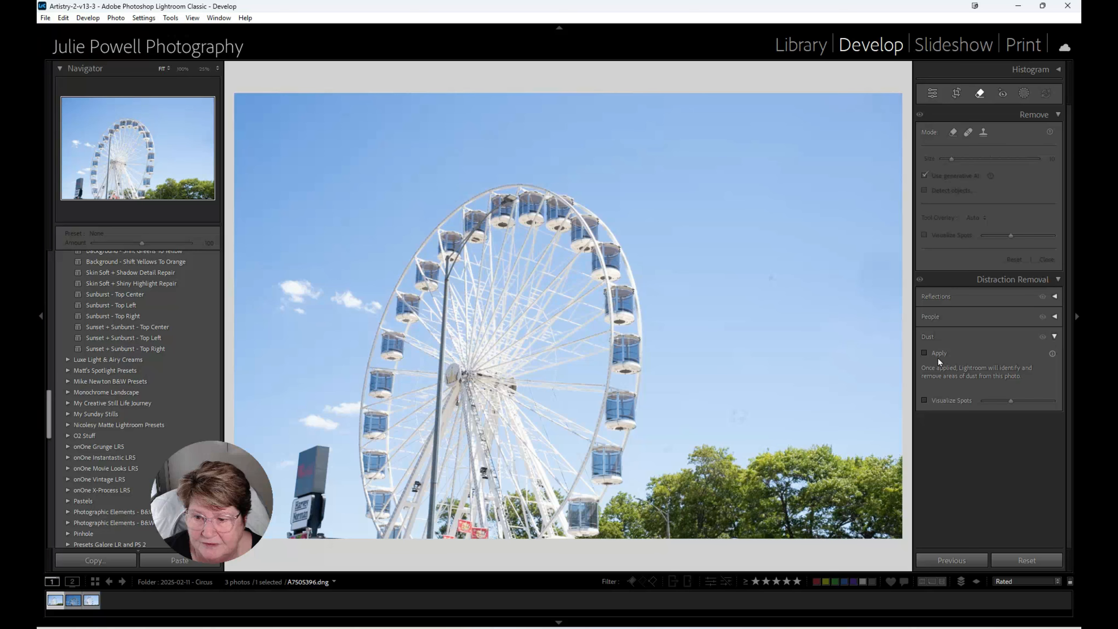
click(925, 352)
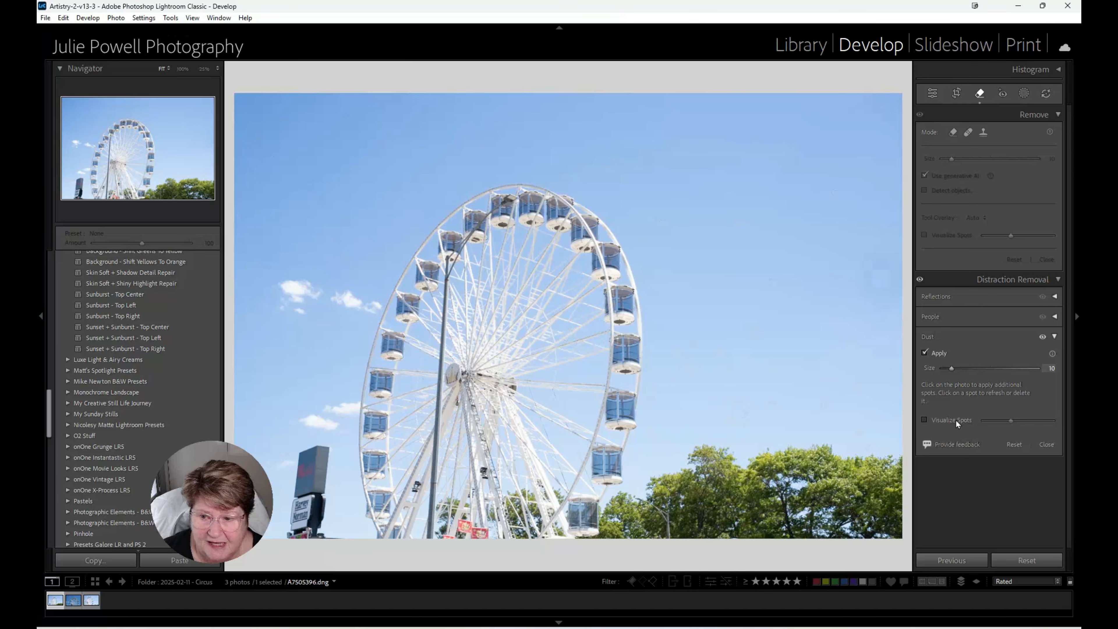
click(925, 420)
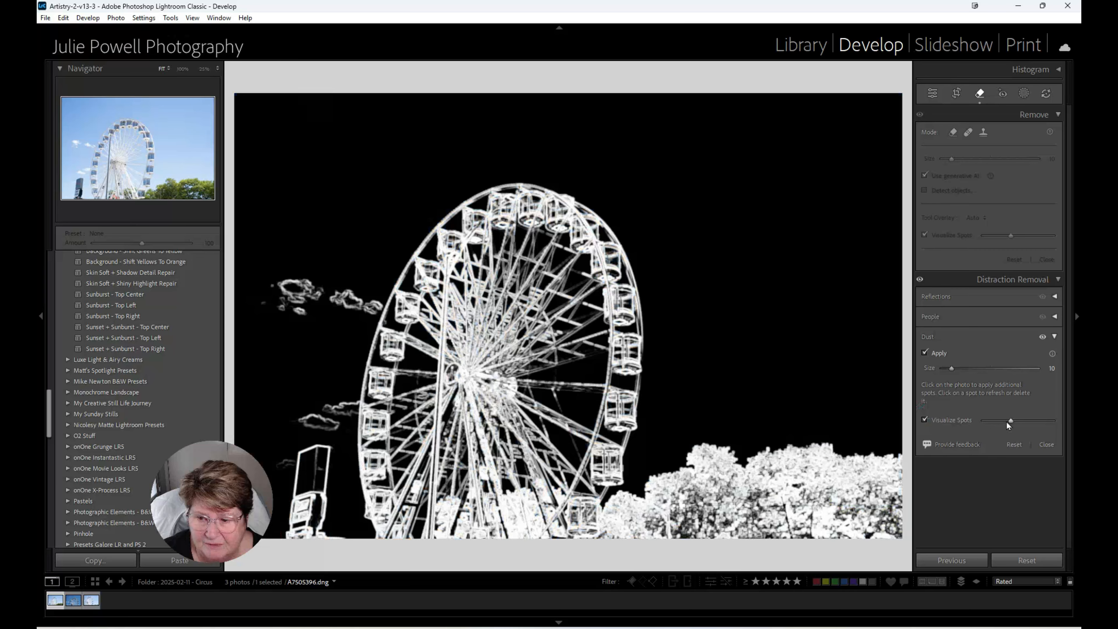
drag(1008, 421, 1032, 422)
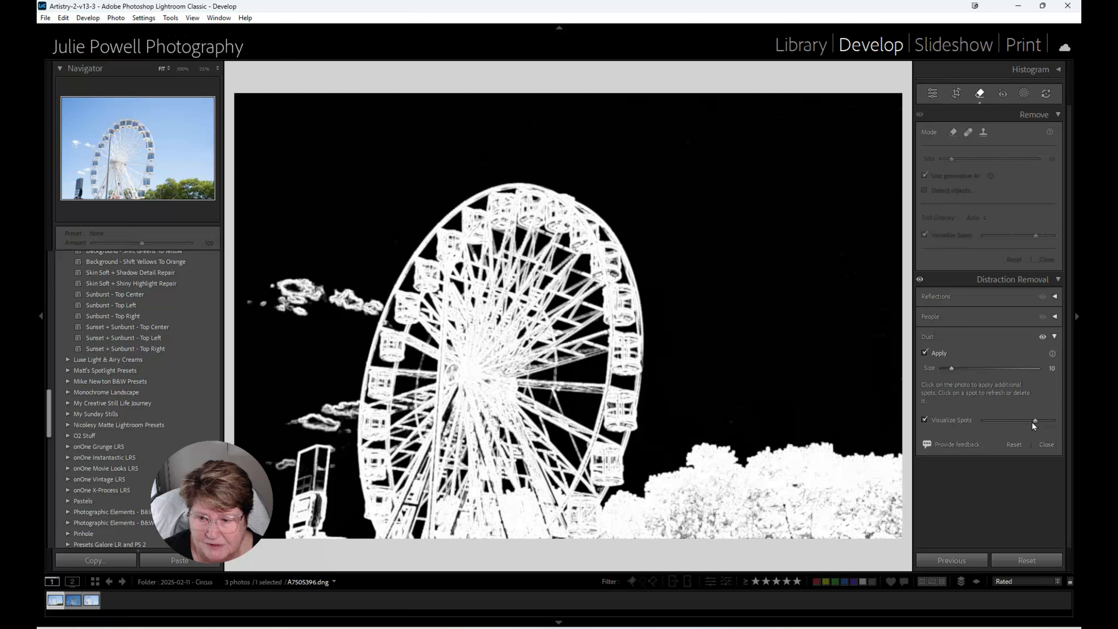
click(924, 420)
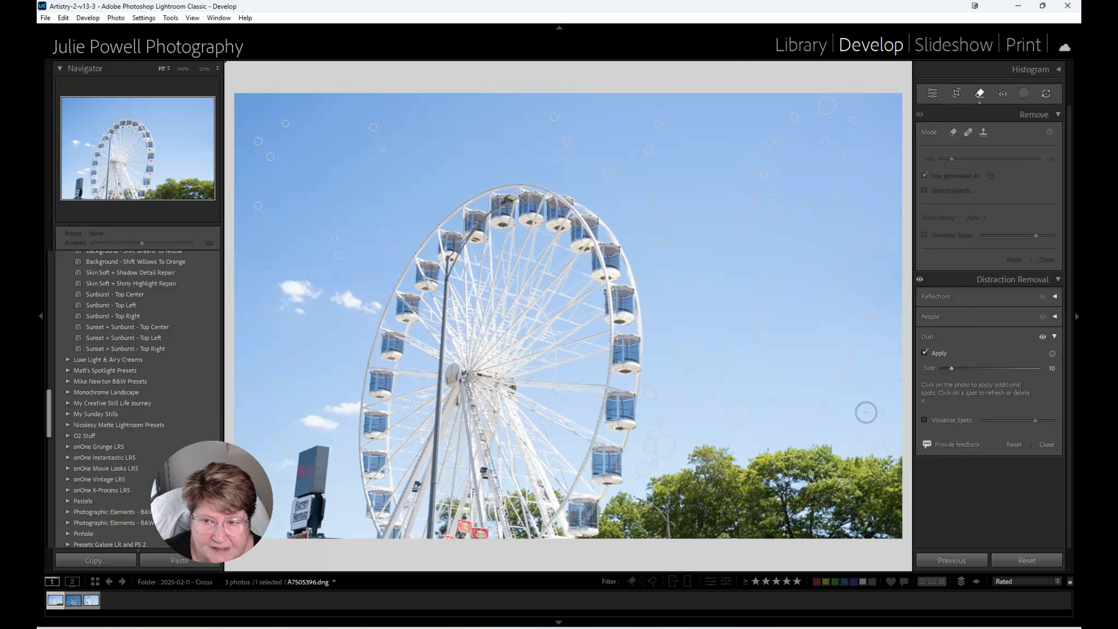
Compare the sky's dust spots side by side before and after removal at 100% zoom.
scroll(786, 377, up, 2)
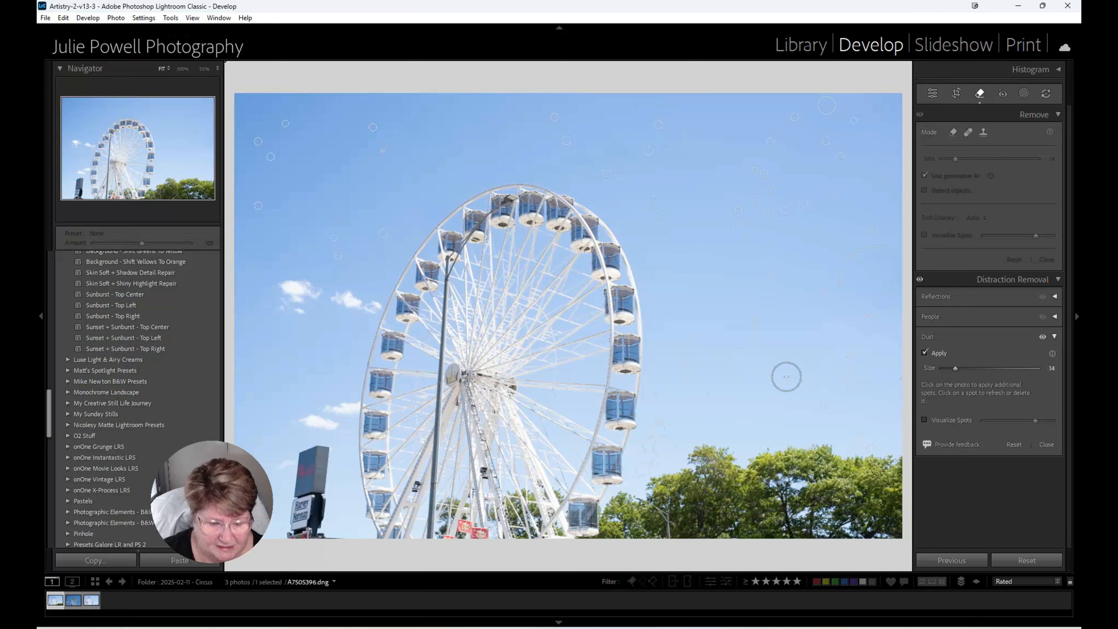
key(y)
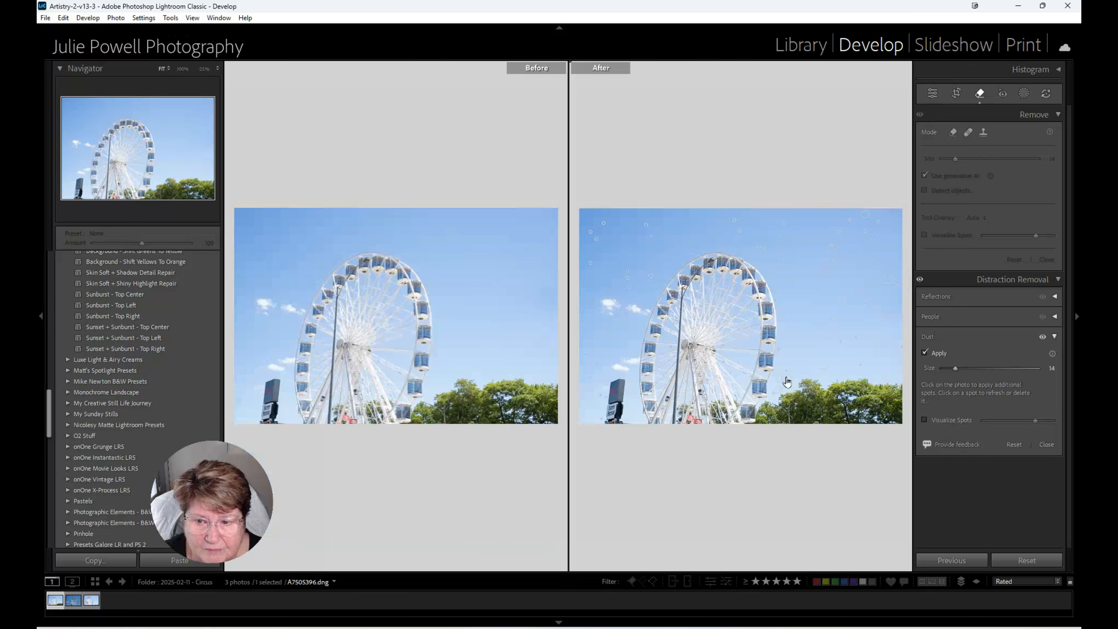
click(509, 349)
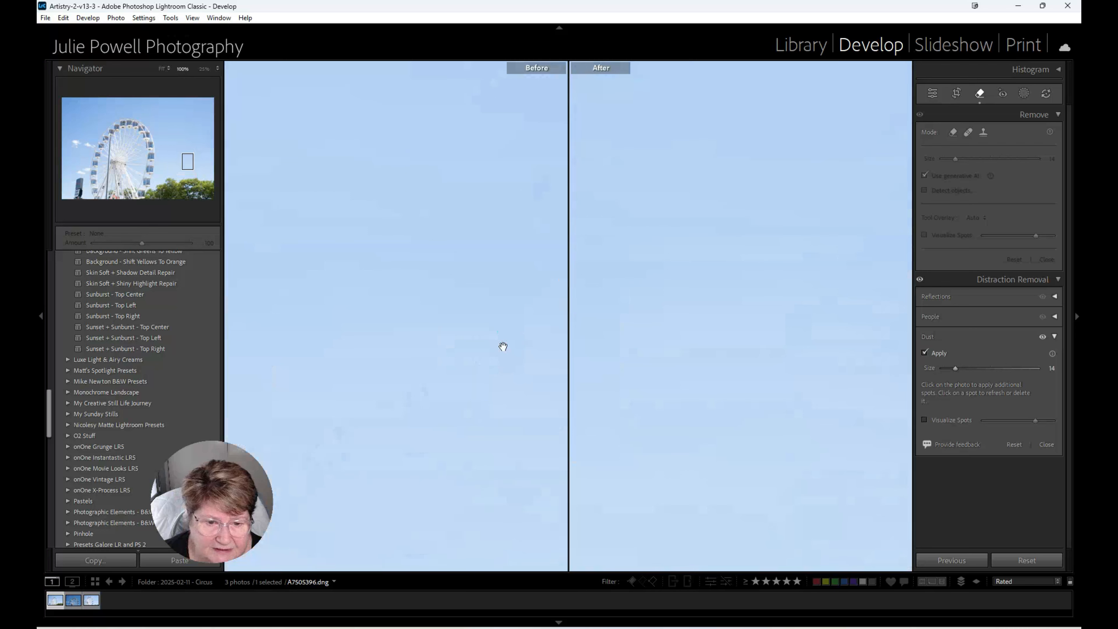
mouse_move(424, 400)
mouse_down()
mouse_move(708, 301)
mouse_move(621, 292)
mouse_up()
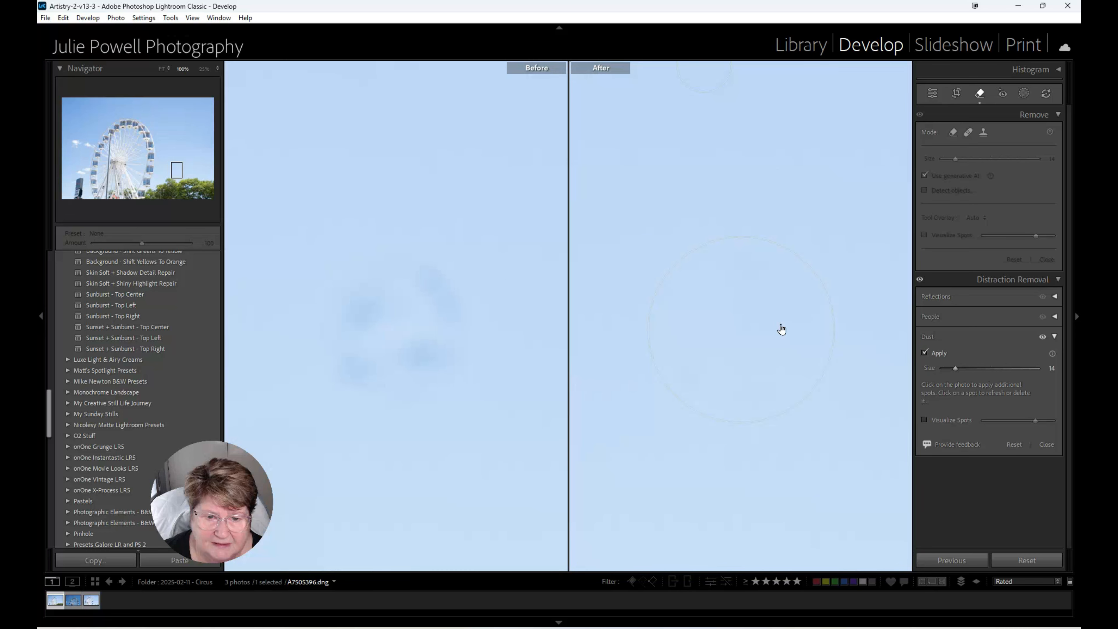
key(z)
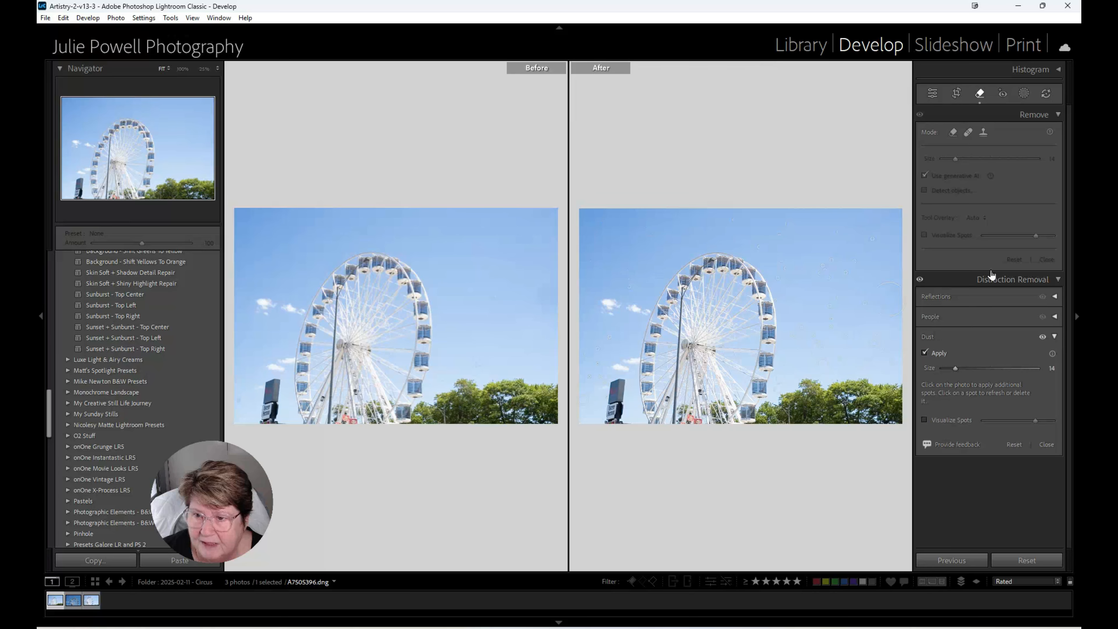
Configure the Remove tool with generative AI and object detection off and a brush size of 20.
click(953, 133)
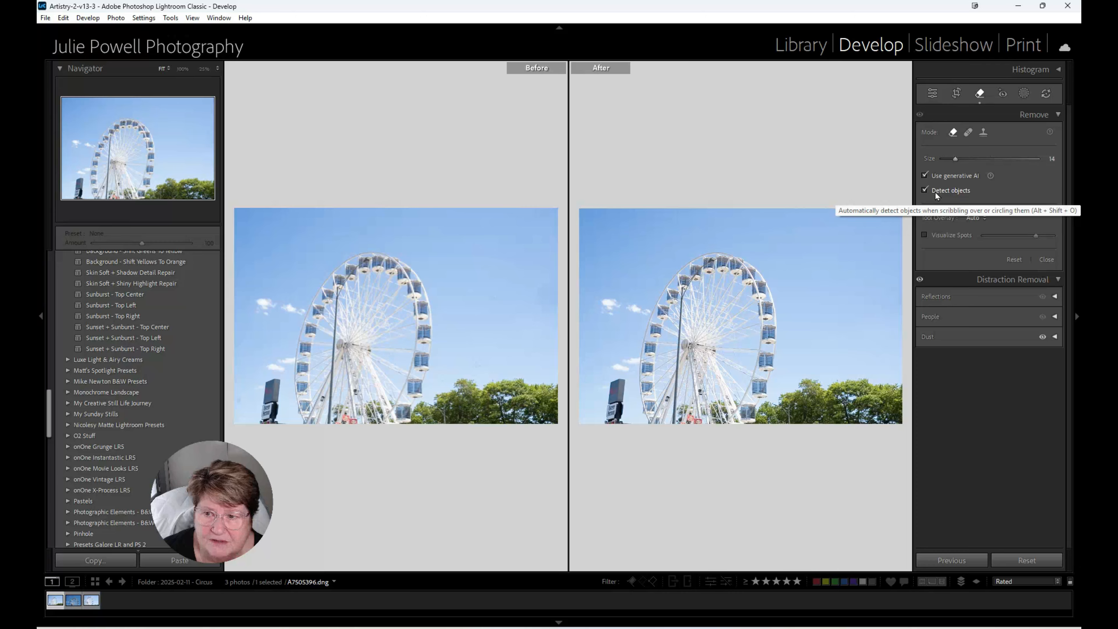
click(924, 175)
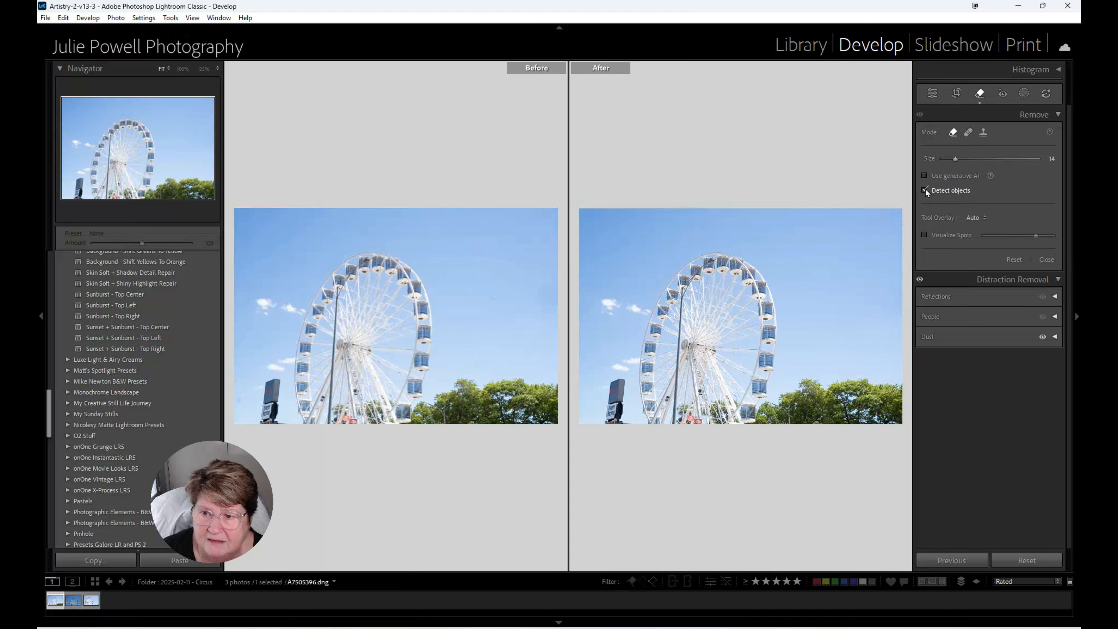
click(925, 189)
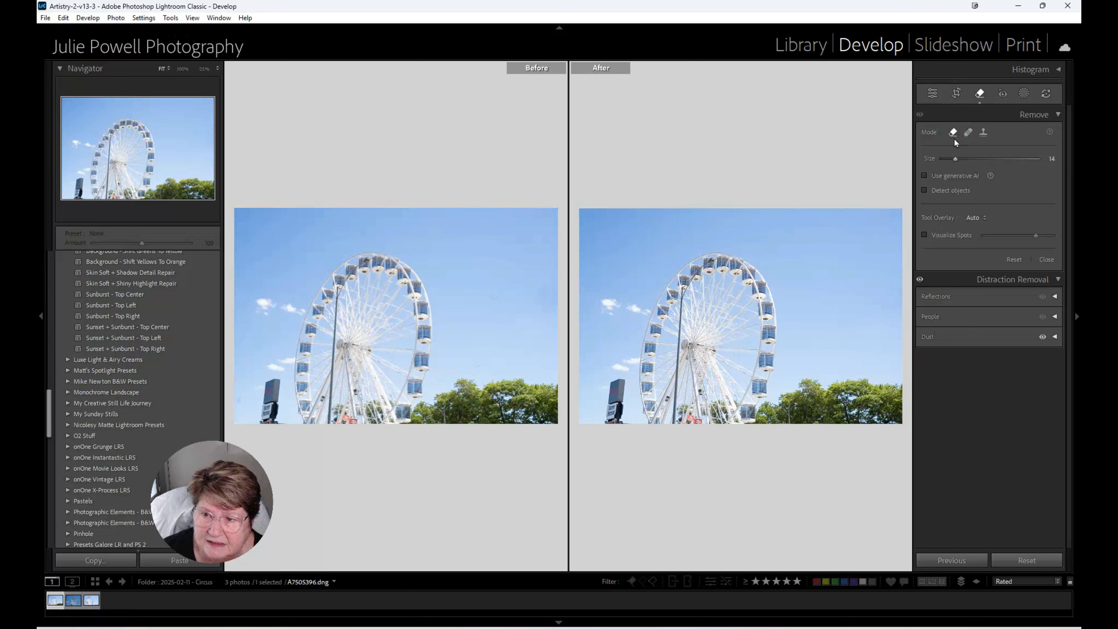
drag(954, 159, 958, 161)
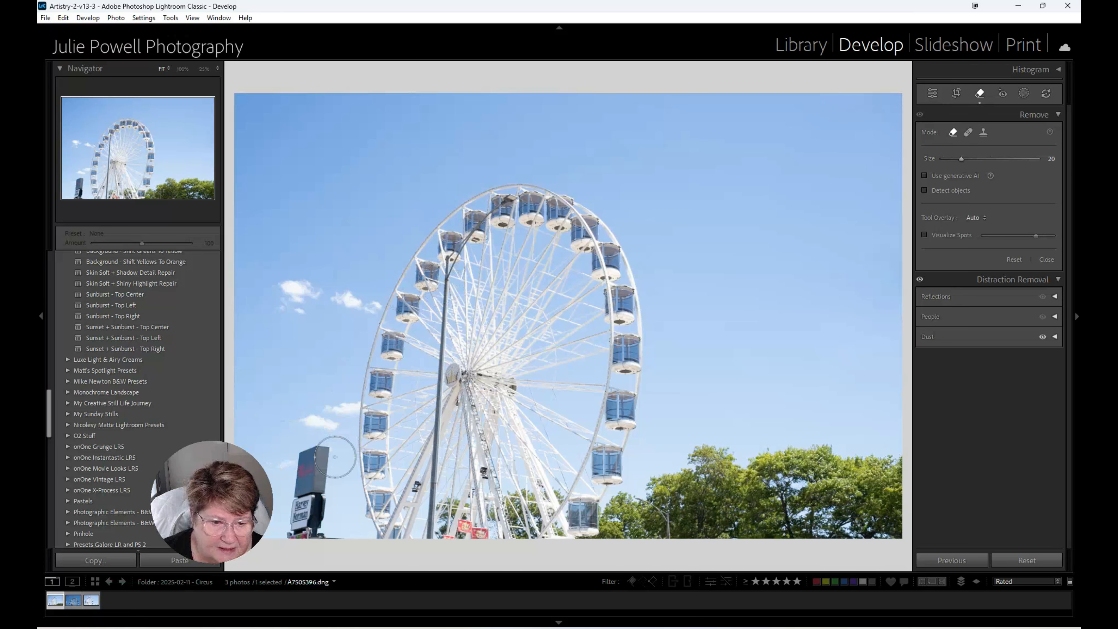
Paint over the dark sign tower beside the Ferris wheel to remove it, retouching its edge with another stroke.
mouse_move(331, 456)
mouse_down()
mouse_move(303, 462)
mouse_move(293, 527)
mouse_move(343, 531)
mouse_move(320, 477)
mouse_up()
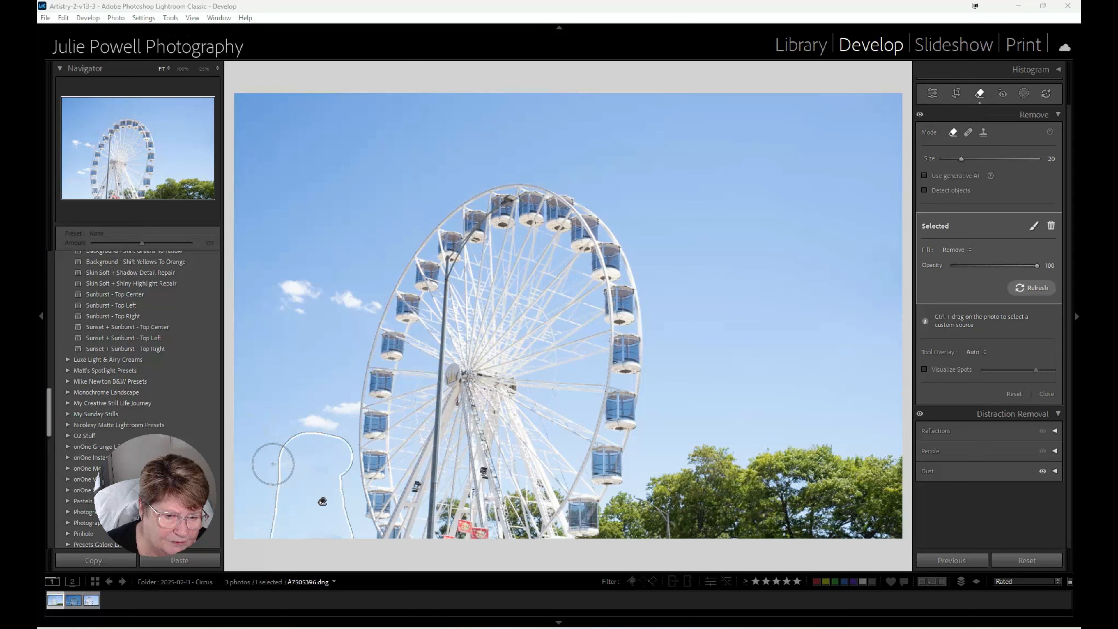
mouse_move(270, 465)
mouse_down()
mouse_move(302, 465)
mouse_move(326, 489)
mouse_move(328, 536)
mouse_move(299, 535)
mouse_up()
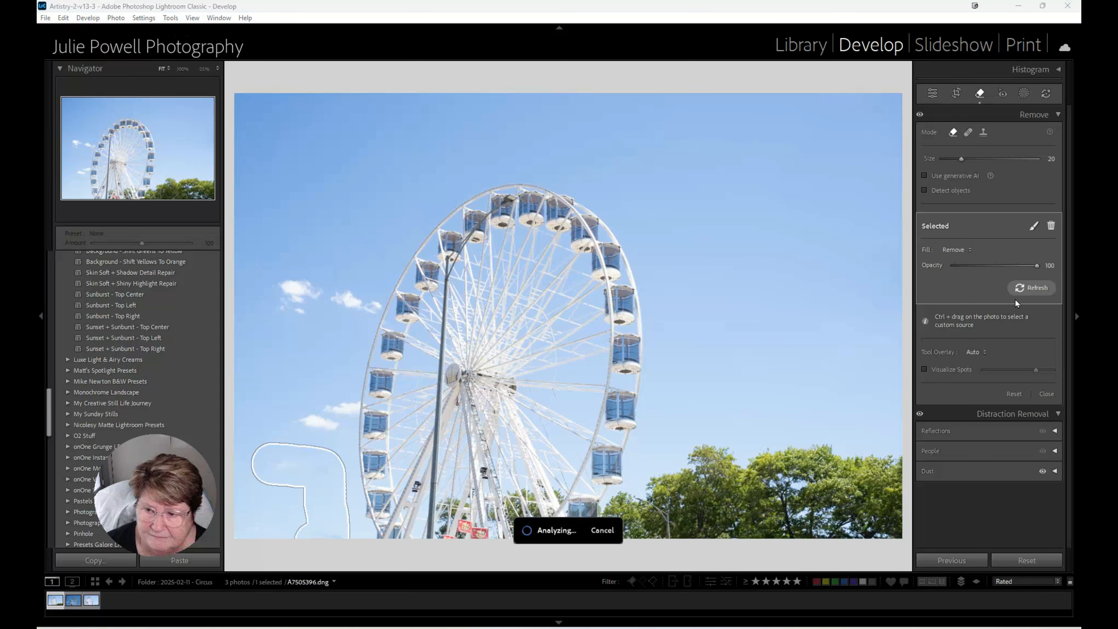